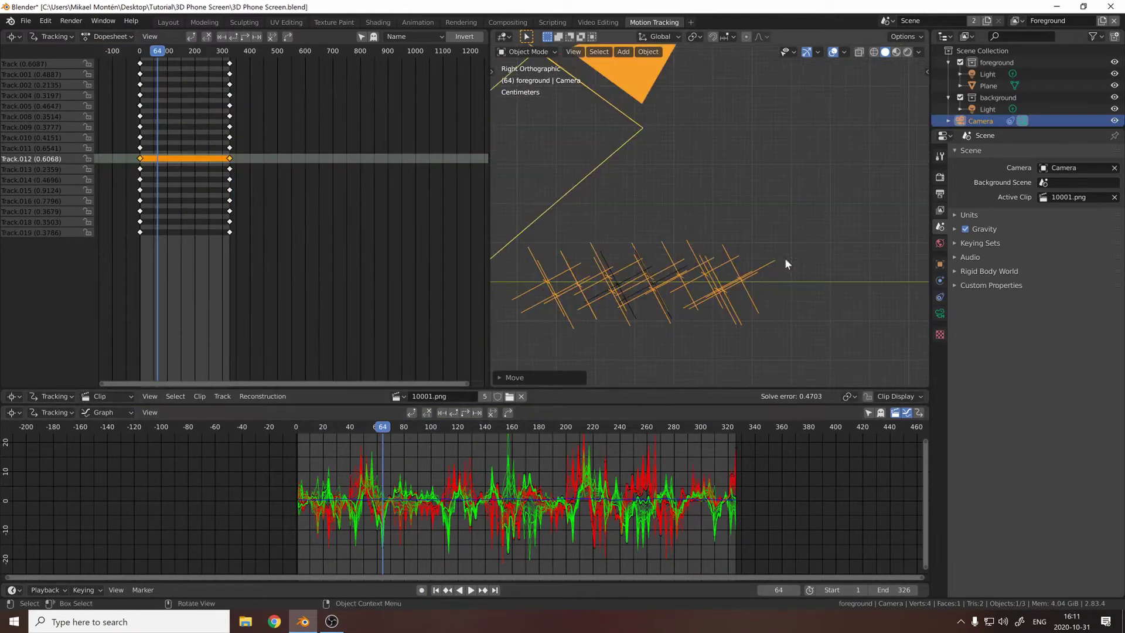
# Step: Rotate the camera in top view, then look through it at the tracked footage
pyautogui.keyDown('alt'); pyautogui.moveTo(785, 258); pyautogui.dragTo(677, 255, button='middle'); pyautogui.keyUp('alt')
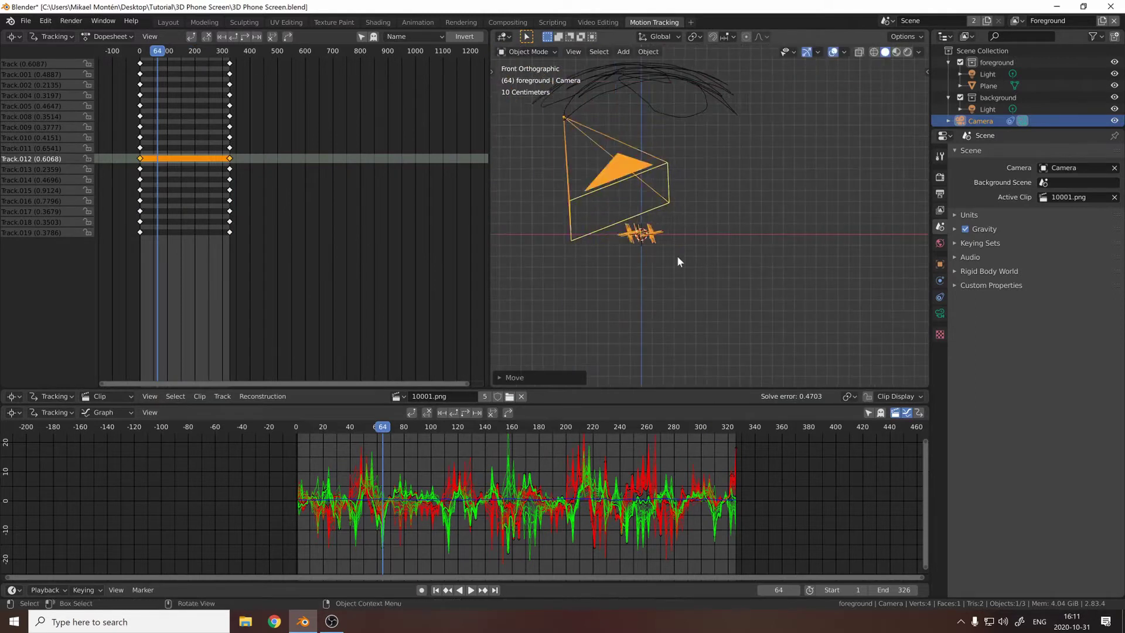
pyautogui.press('KP_7')
pyautogui.press('r')
pyautogui.click(732, 208)
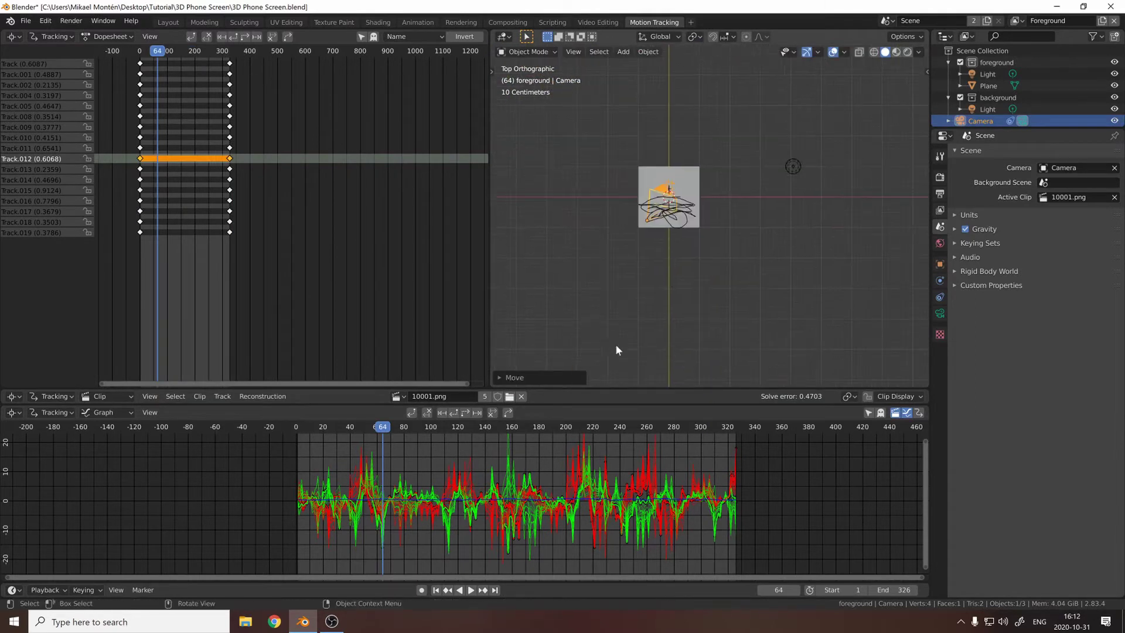
pyautogui.press('KP_0')
pyautogui.scroll(3, 719, 262)
# Step: Scale and move the plane along Y to fit the phone, check playback, and extrude its face
pyautogui.press('s')
pyautogui.press('y')
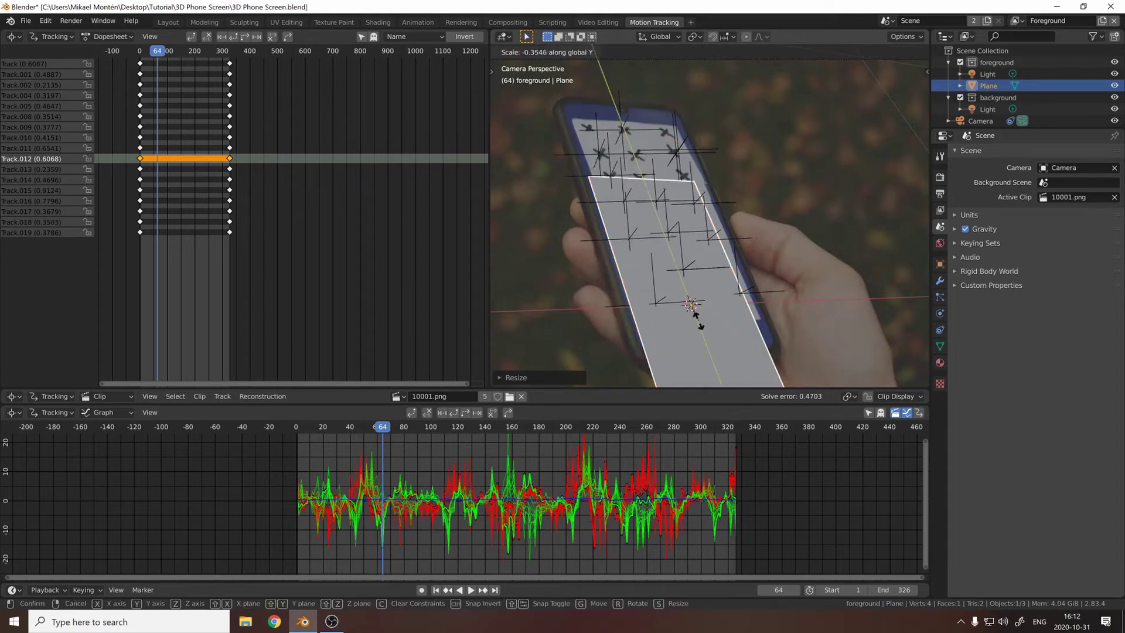
pyautogui.click(692, 292)
pyautogui.press('g')
pyautogui.press('y')
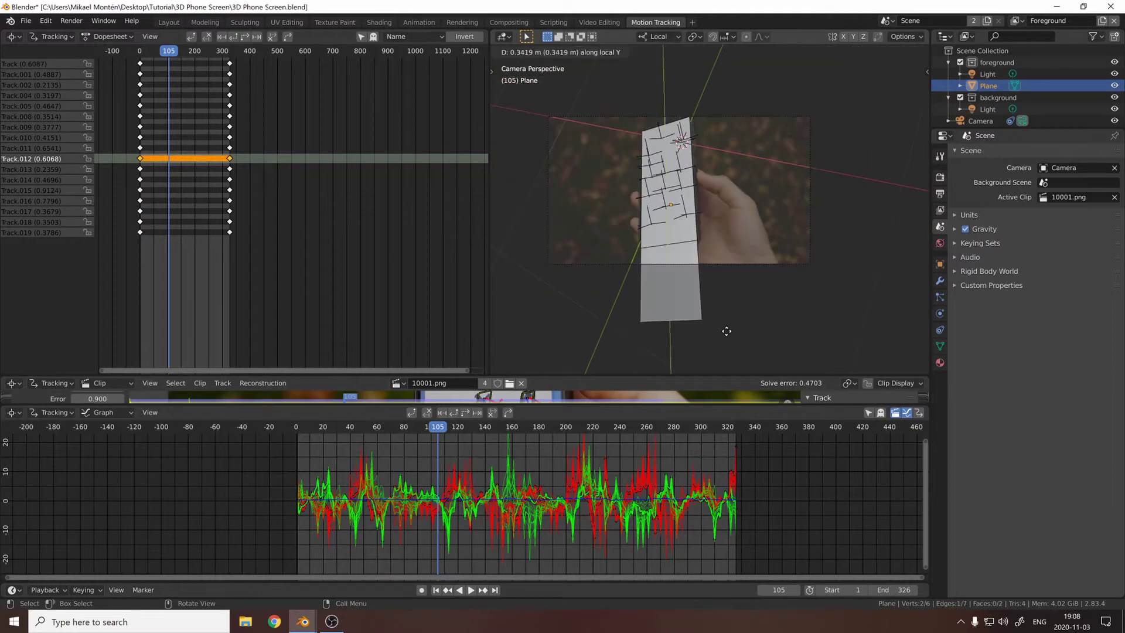
pyautogui.click(767, 200)
pyautogui.press('space')
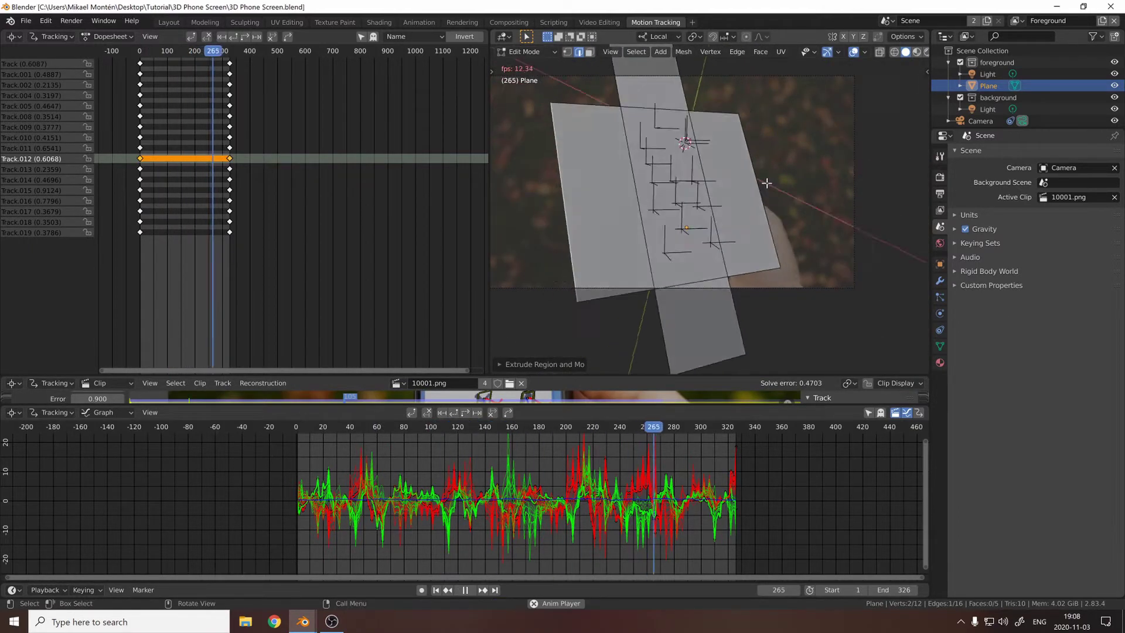
pyautogui.press('space')
pyautogui.press('e')
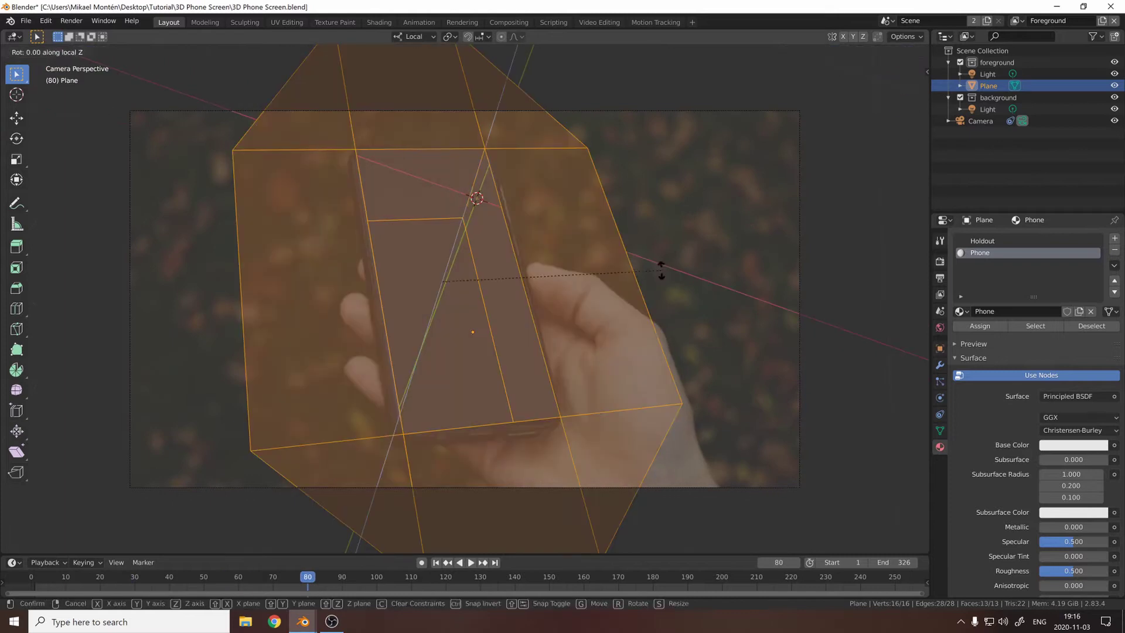
# Step: Select the phone mesh's top edge, then replace the Glass object's material with a new one
pyautogui.click(673, 271)
pyautogui.press('space')
pyautogui.hotkey('alt', 'a')
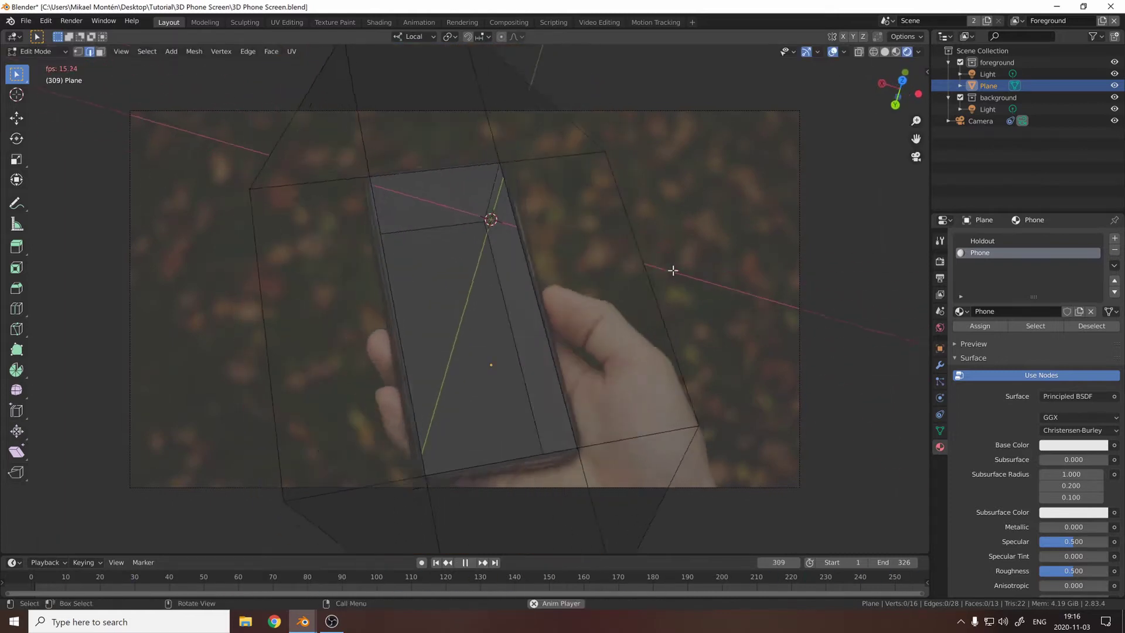
pyautogui.click(414, 176)
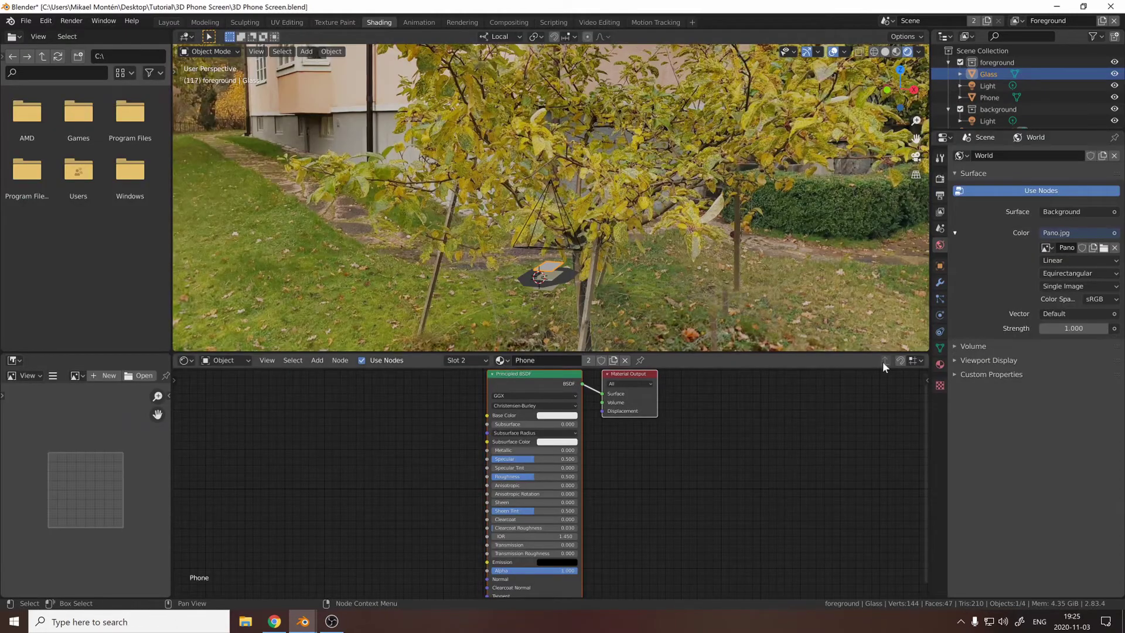
pyautogui.click(1115, 167)
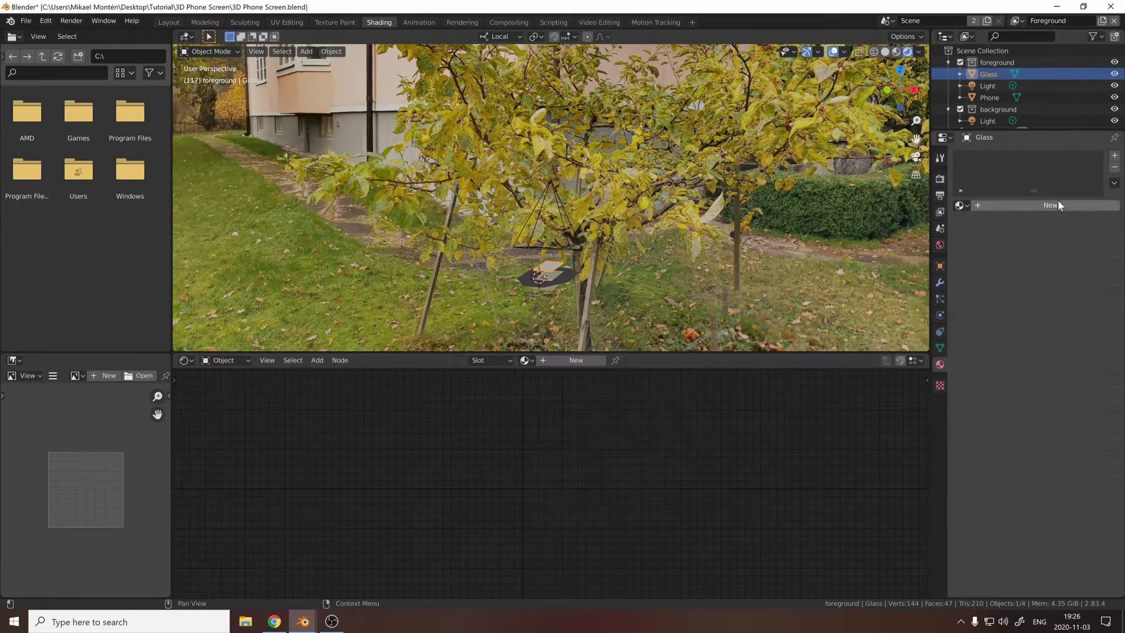
pyautogui.click(1031, 205)
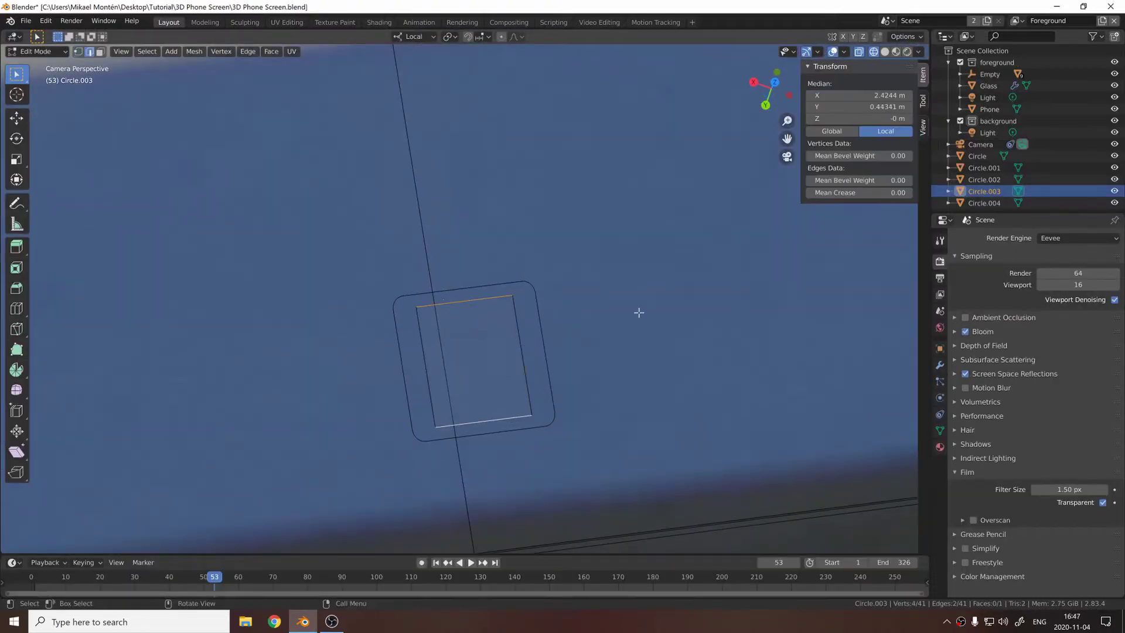
# Step: Finalize the icon outline size, save the project, and preview the animation
pyautogui.click(609, 303)
pyautogui.rightClick(476, 377)
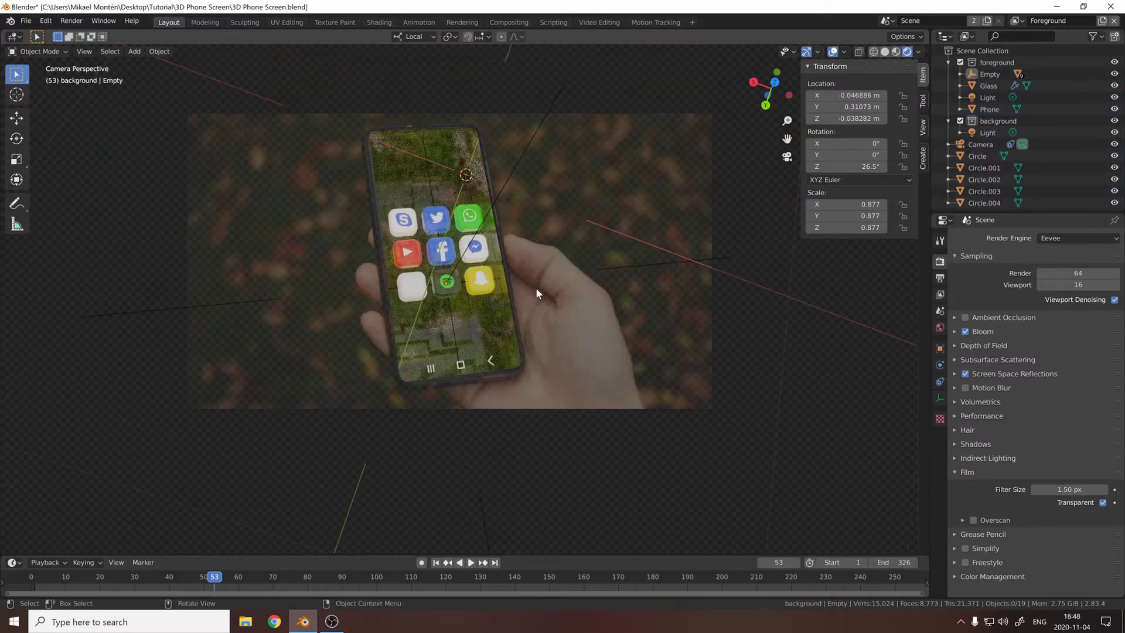
pyautogui.hotkey('ctrl', 's')
pyautogui.press('space')
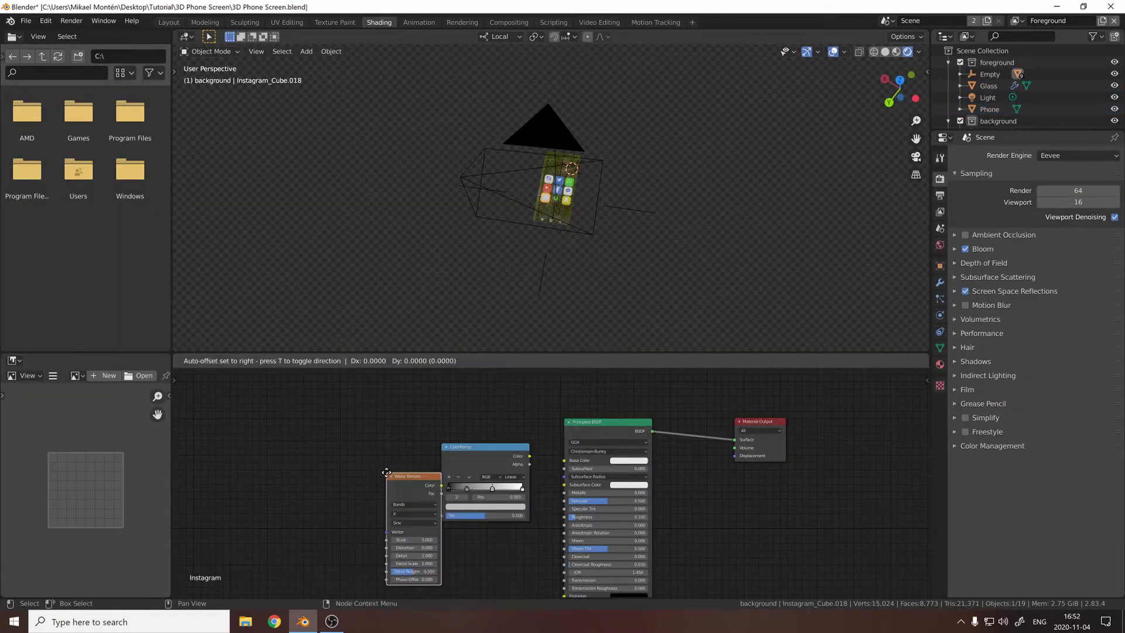
# Step: Link the ColorRamp Color to Base Color and enlarge the Wave Texture Scale
pyautogui.moveTo(529, 455); pyautogui.dragTo(564, 459)
pyautogui.scroll(8, 553, 230)
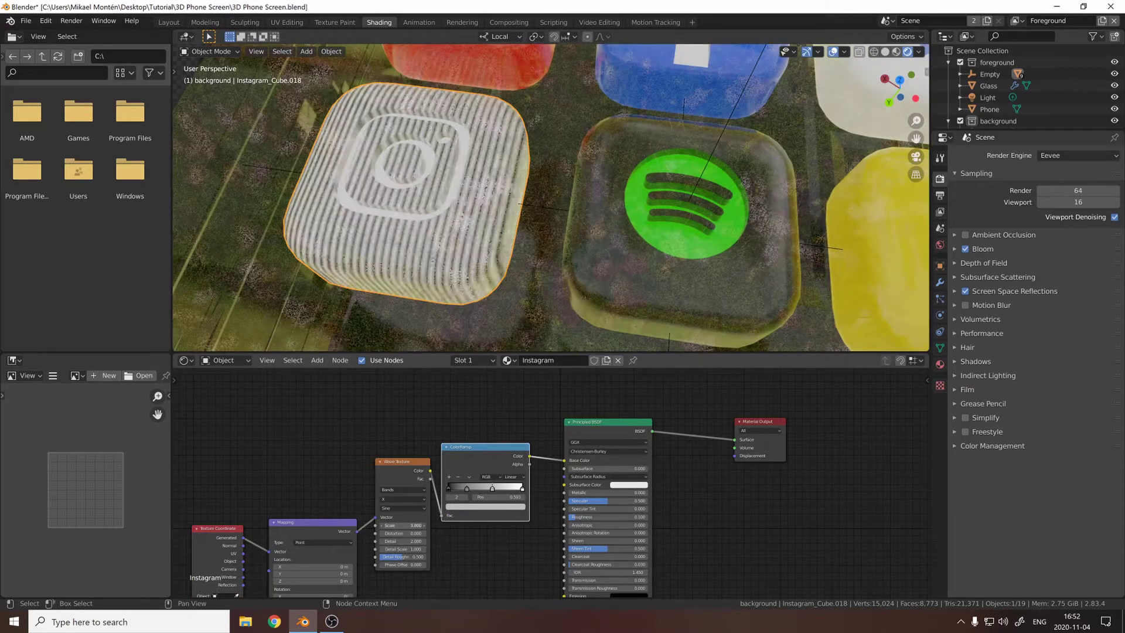
pyautogui.moveTo(408, 525); pyautogui.dragTo(395, 526)
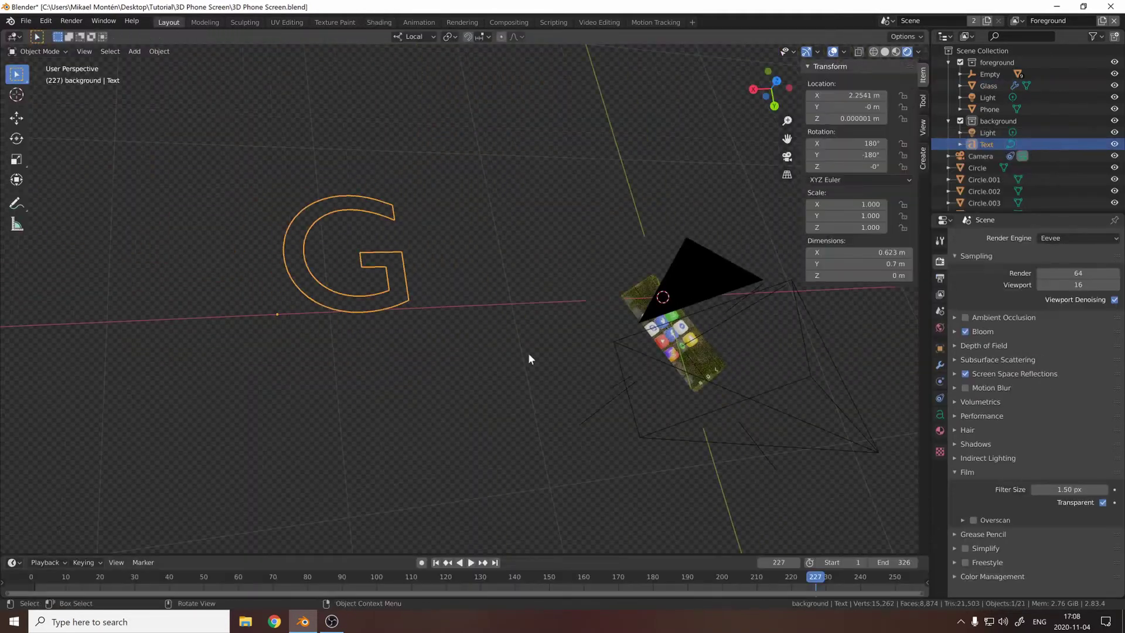
# Step: Remove the G's stray diagonal edge and select all its vertices
pyautogui.moveTo(529, 359); pyautogui.dragTo(438, 369, button='middle')
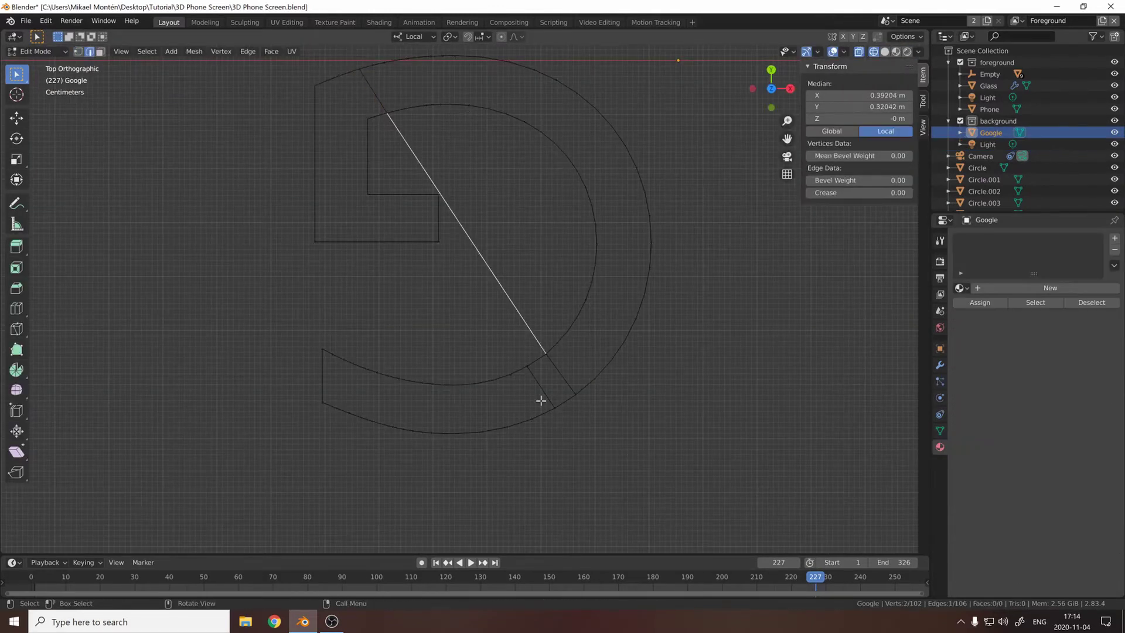
pyautogui.hotkey('ctrl', 'z')
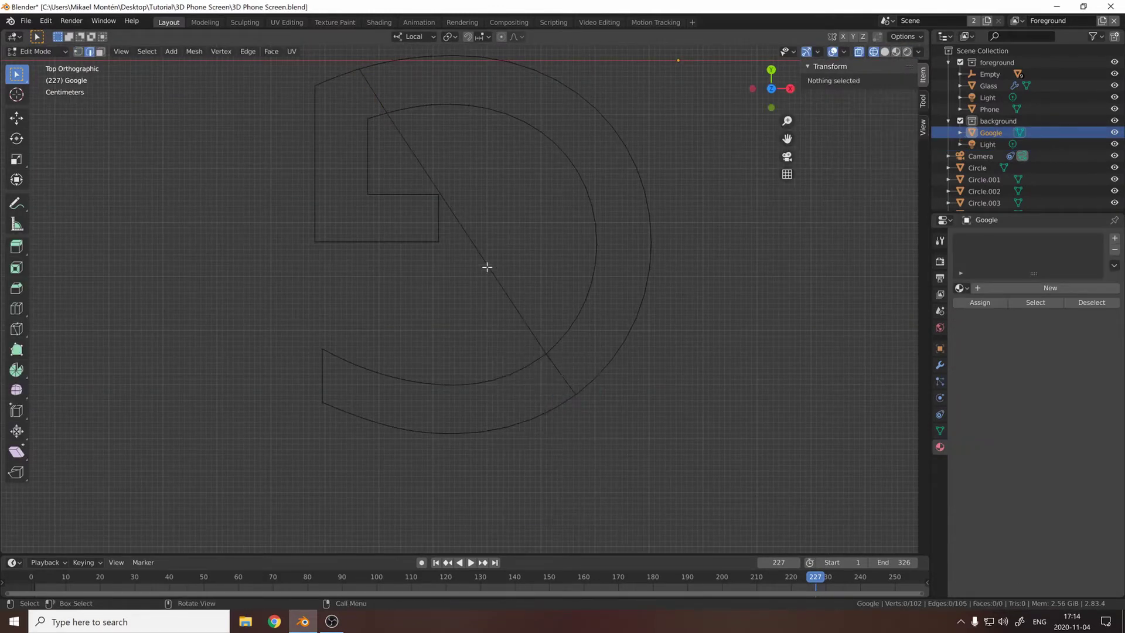
pyautogui.moveTo(487, 266); pyautogui.dragTo(597, 341, button='middle')
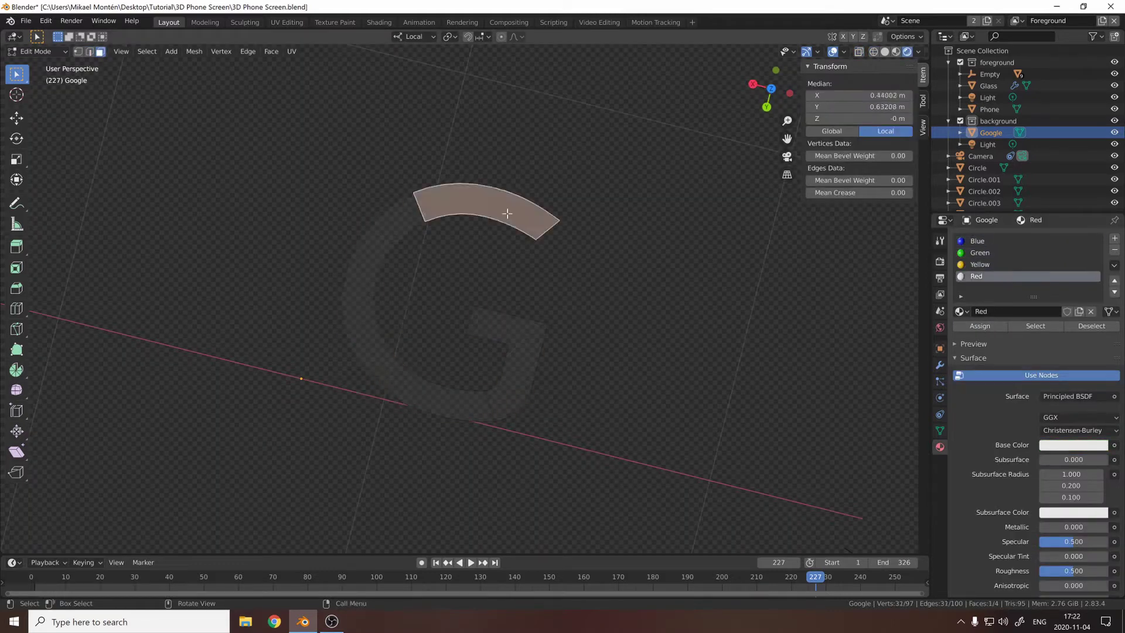
pyautogui.moveTo(649, 290); pyautogui.dragTo(793, 311, button='middle')
pyautogui.click(466, 308)
pyautogui.press('a')
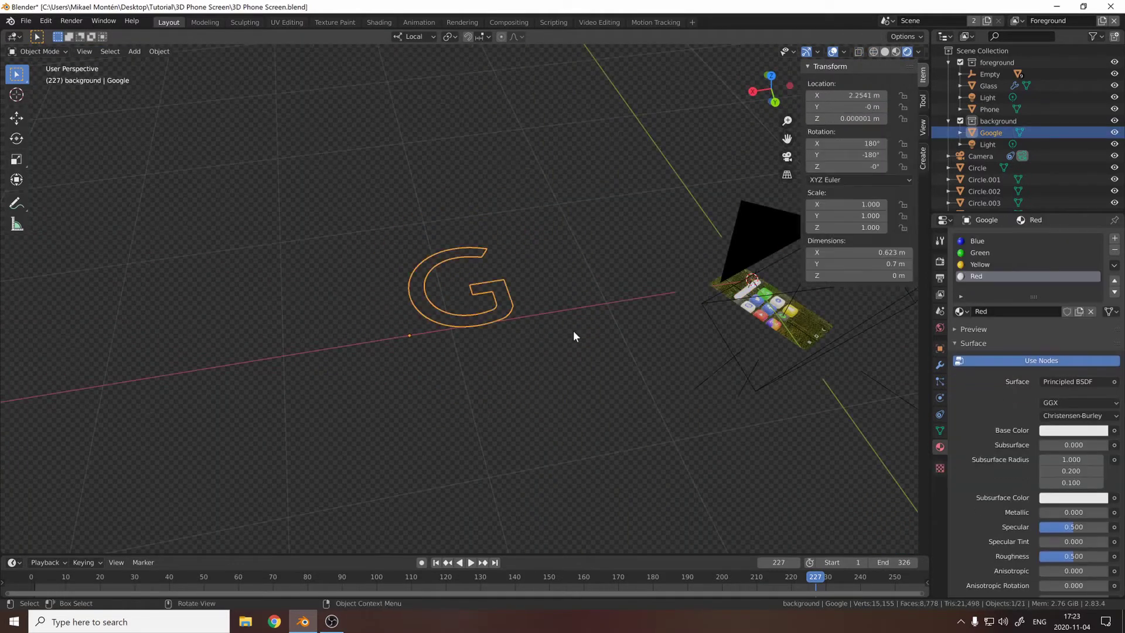
pyautogui.press('Tab')
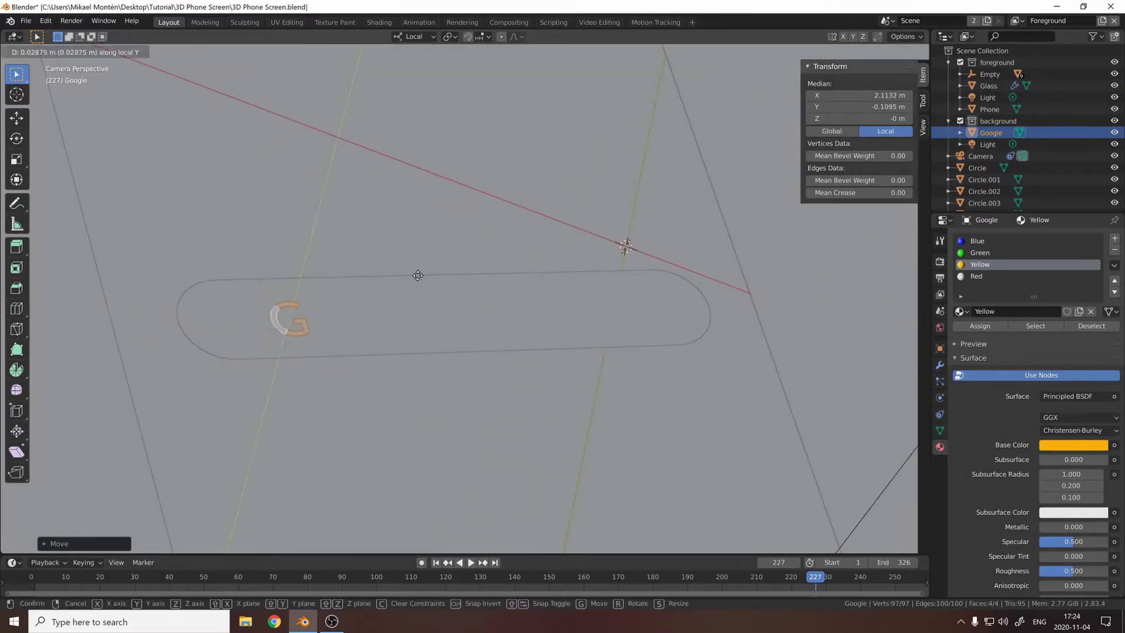
pyautogui.rightClick(414, 270)
pyautogui.scroll(-5, 437, 281)
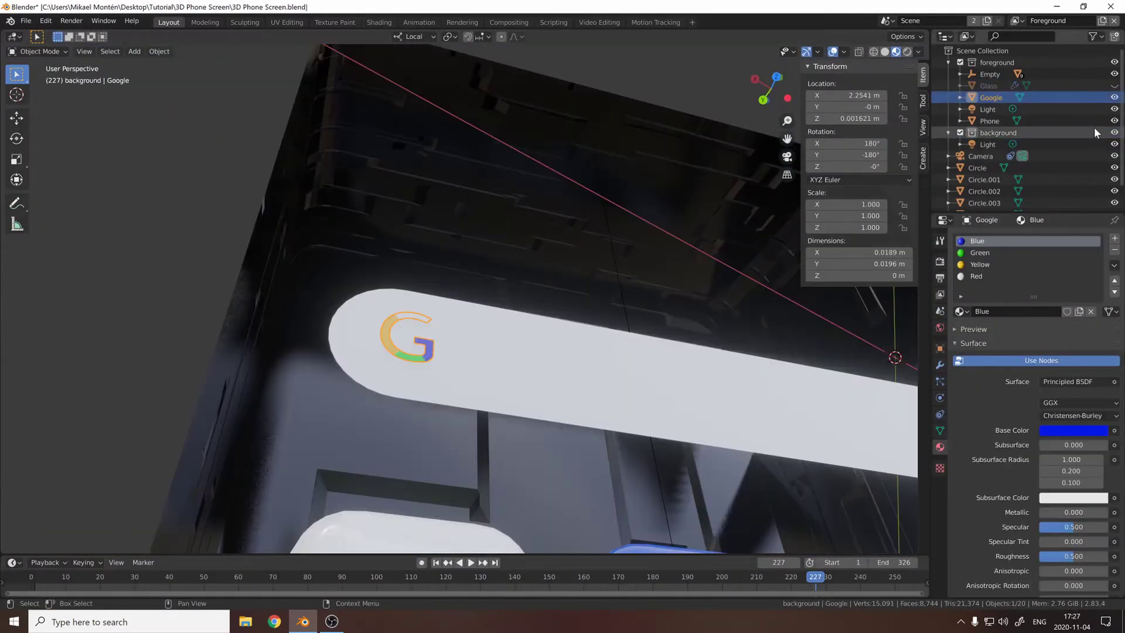
# Step: Assign the Red material slot to the G and pick its colour
pyautogui.click(948, 132)
pyautogui.scroll(2, 442, 364)
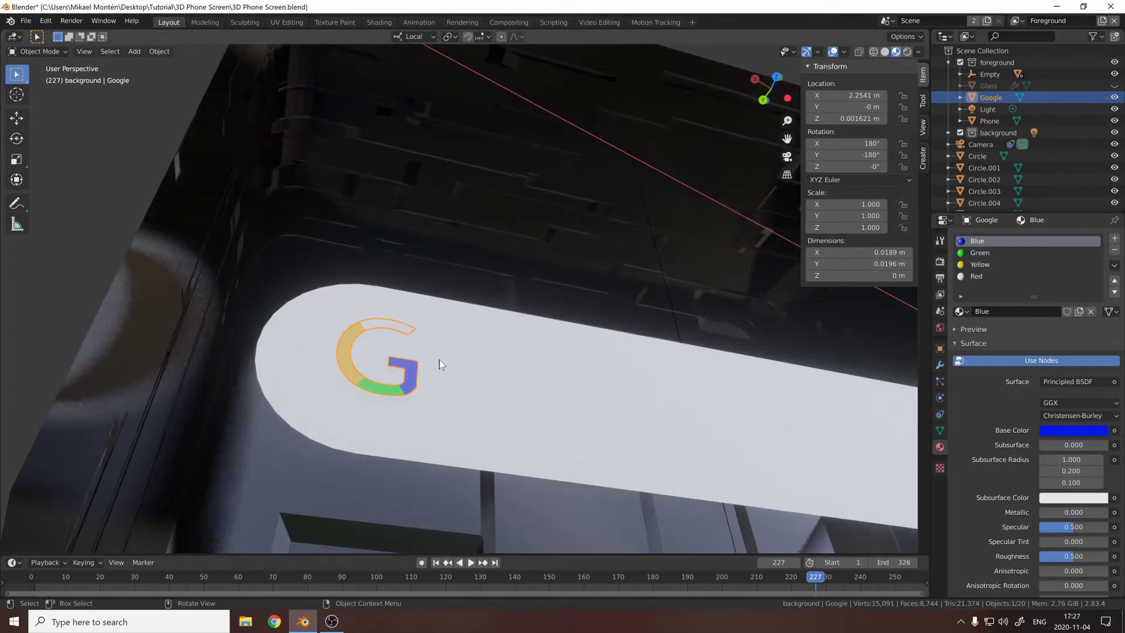
pyautogui.press('Tab')
pyautogui.click(976, 276)
pyautogui.click(1073, 444)
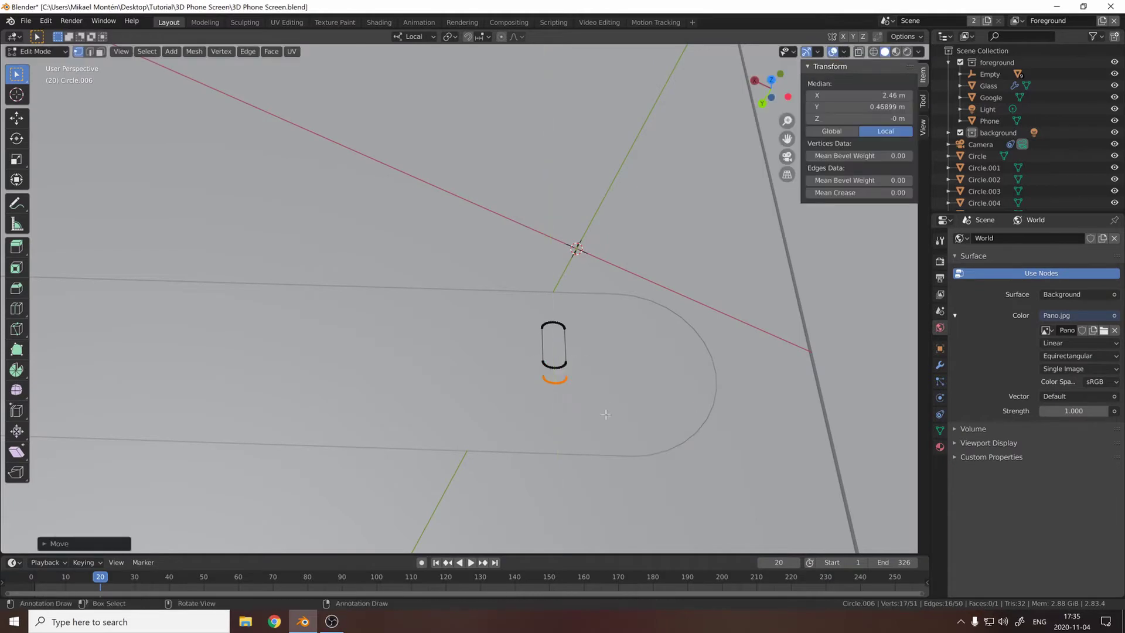
# Step: Enlarge the arc under the microphone and move it along Y
pyautogui.press('s')
pyautogui.click(755, 401)
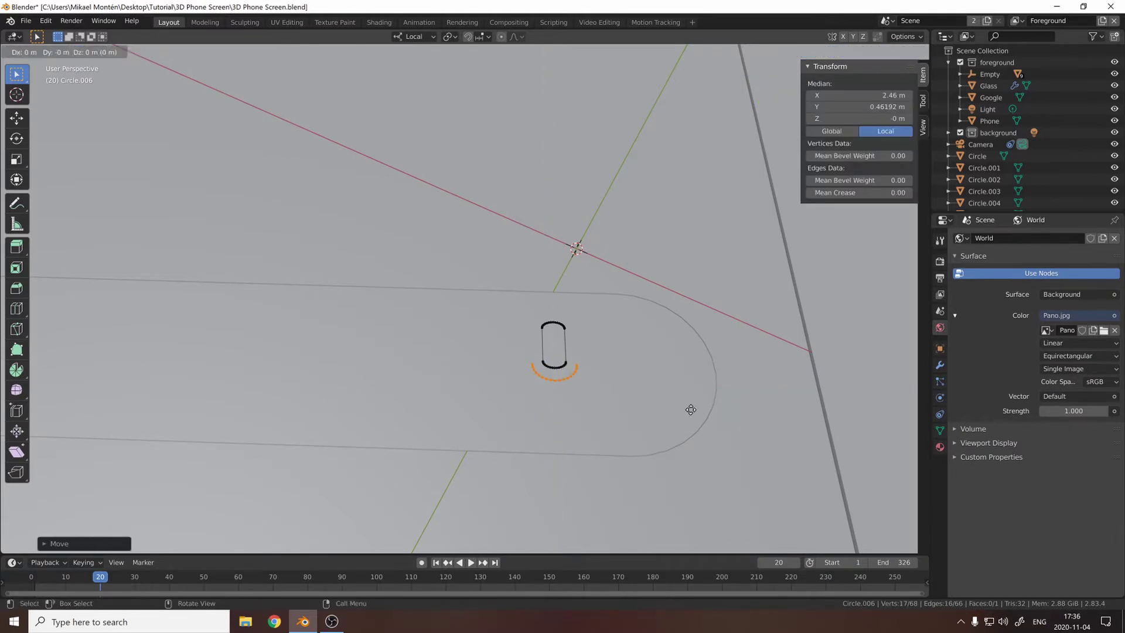
pyautogui.press('g')
pyautogui.press('y')
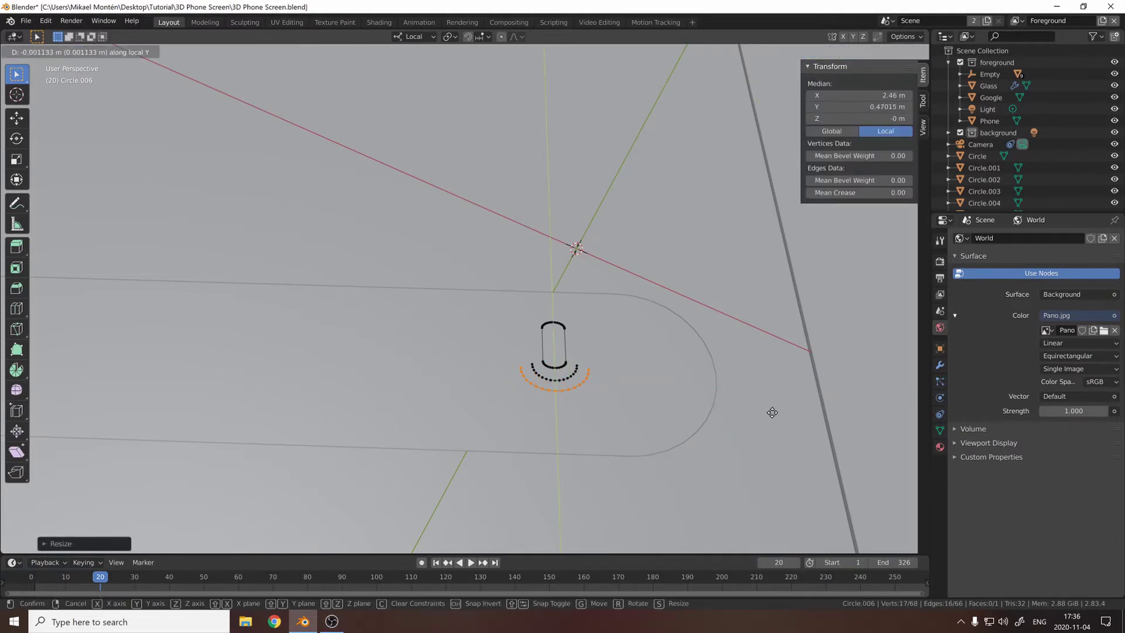
pyautogui.click(586, 420)
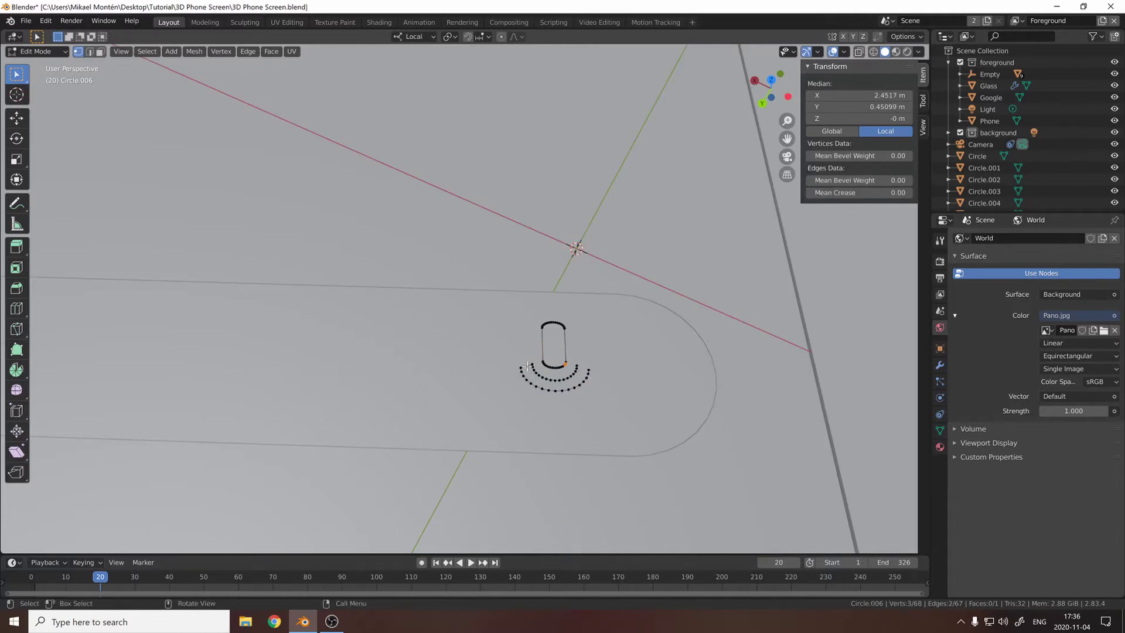
pyautogui.scroll(2, 528, 366)
# Step: Extrude and scale the short stem vertices beneath the arc
pyautogui.press('e')
pyautogui.press('s')
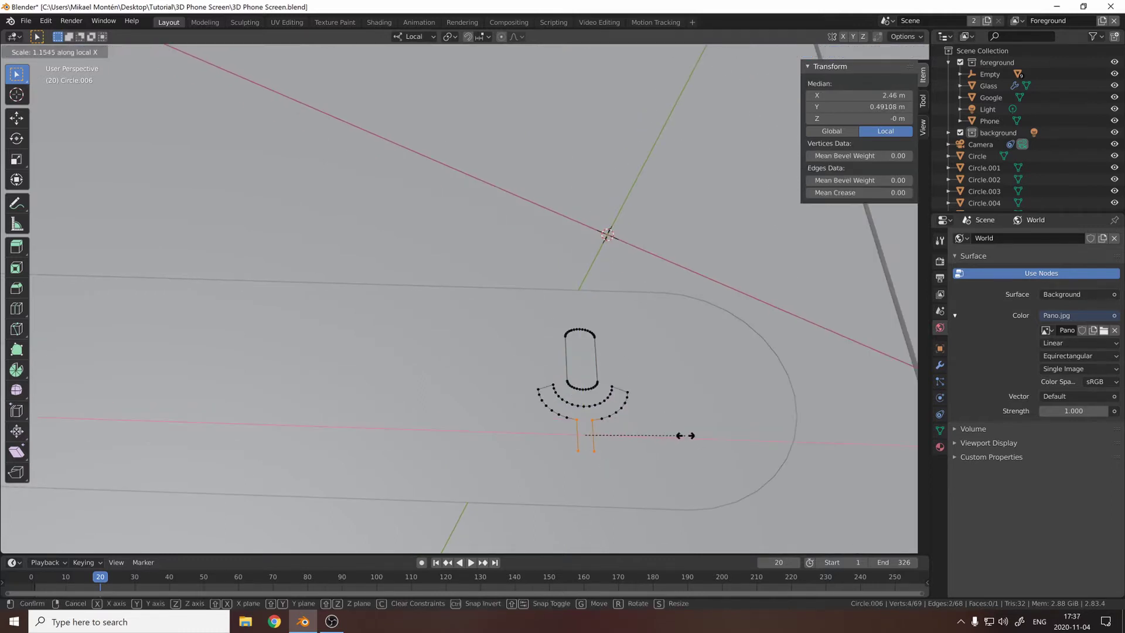
pyautogui.click(621, 457)
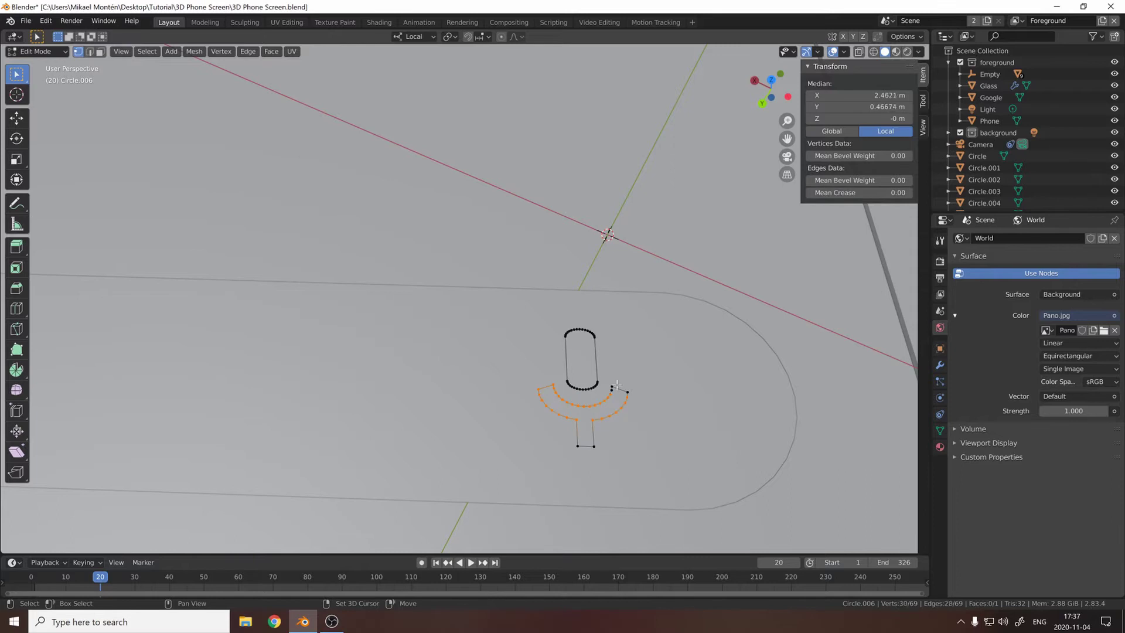
pyautogui.click(588, 423)
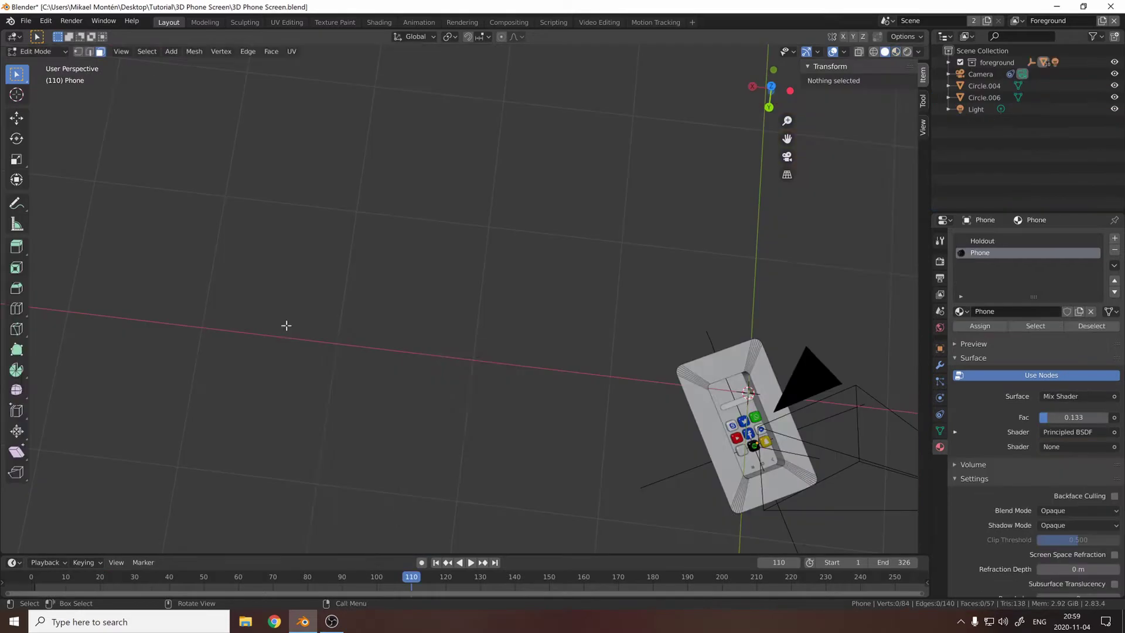
# Step: Add a circle and shift its upper arc along X to form the cloud shape
pyautogui.click(441, 353)
pyautogui.press('Tab')
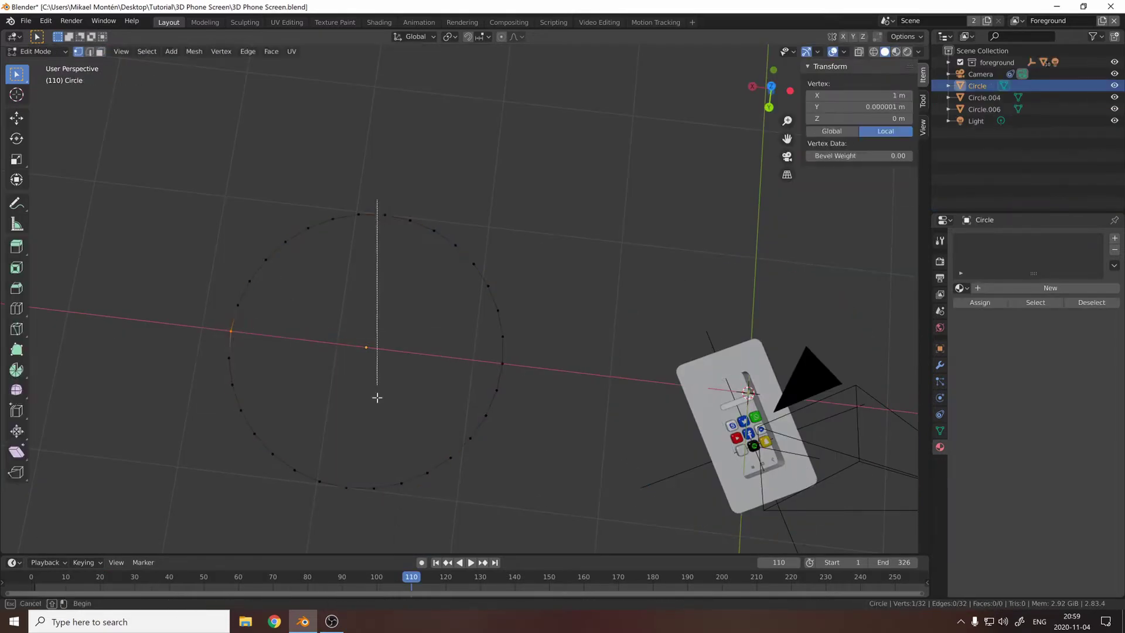
pyautogui.press('KP_7')
pyautogui.keyDown('shift'); pyautogui.moveTo(566, 126); pyautogui.dragTo(565, 126); pyautogui.keyUp('shift')
pyautogui.press('e')
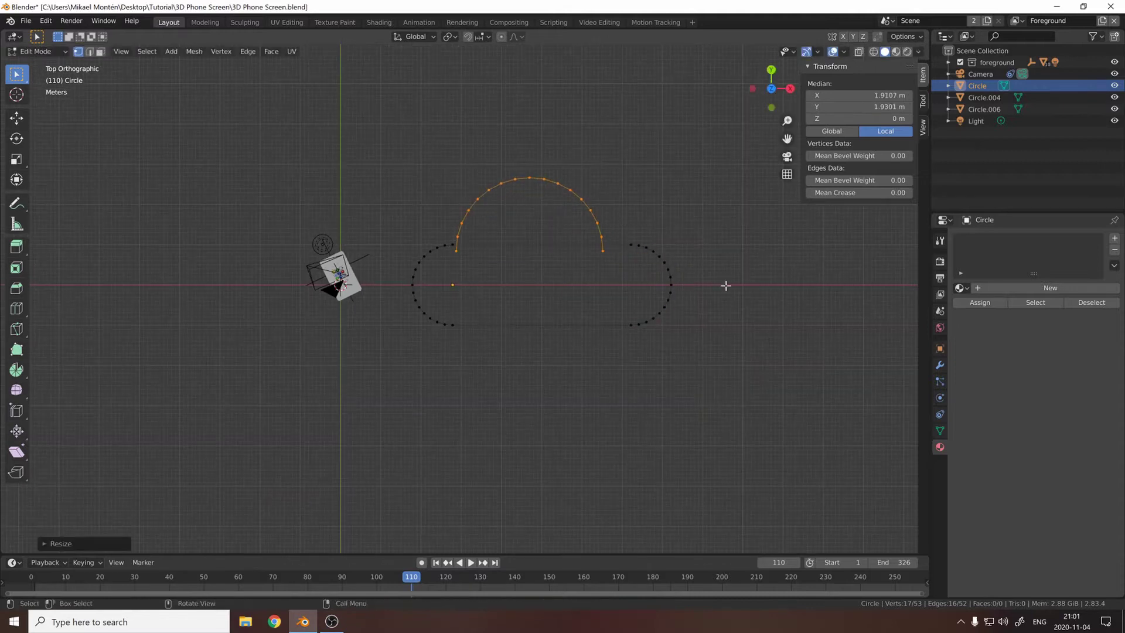
pyautogui.press('g')
pyautogui.press('x')
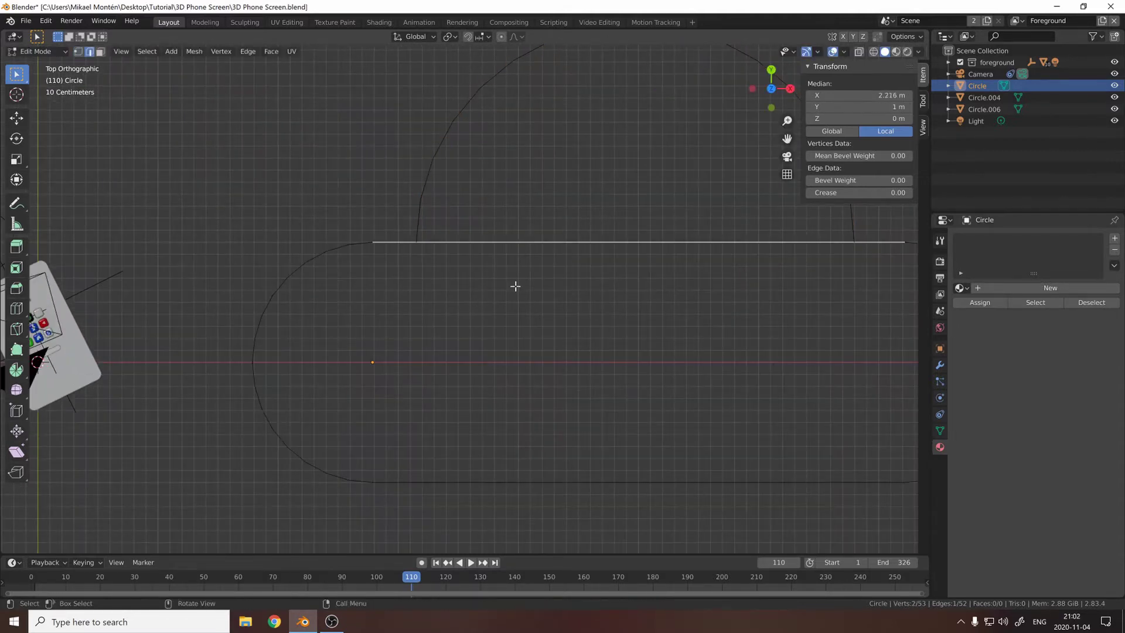
pyautogui.moveTo(470, 280); pyautogui.dragTo(525, 293)
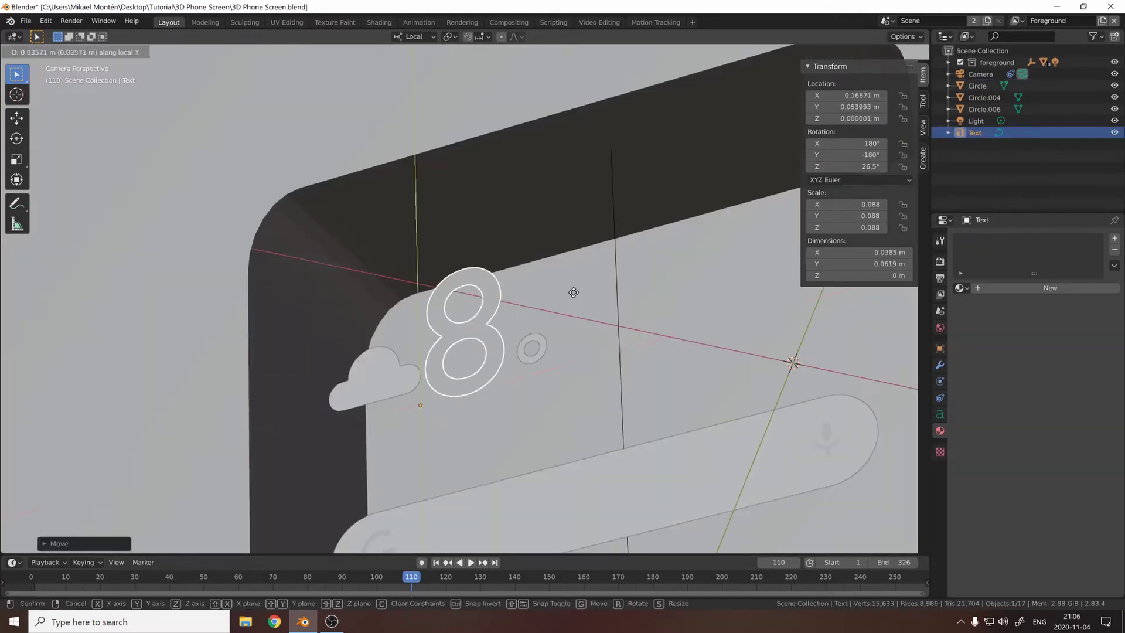
# Step: Scale the 8 temperature text down and move it along Y beside the cloud
pyautogui.press('s')
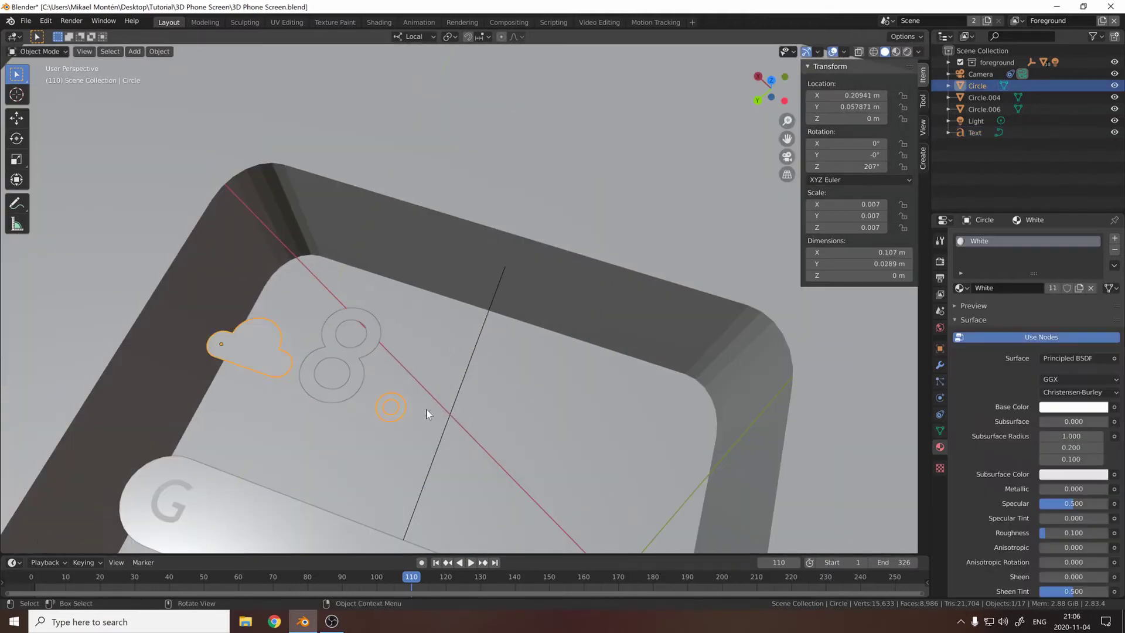
pyautogui.press('g')
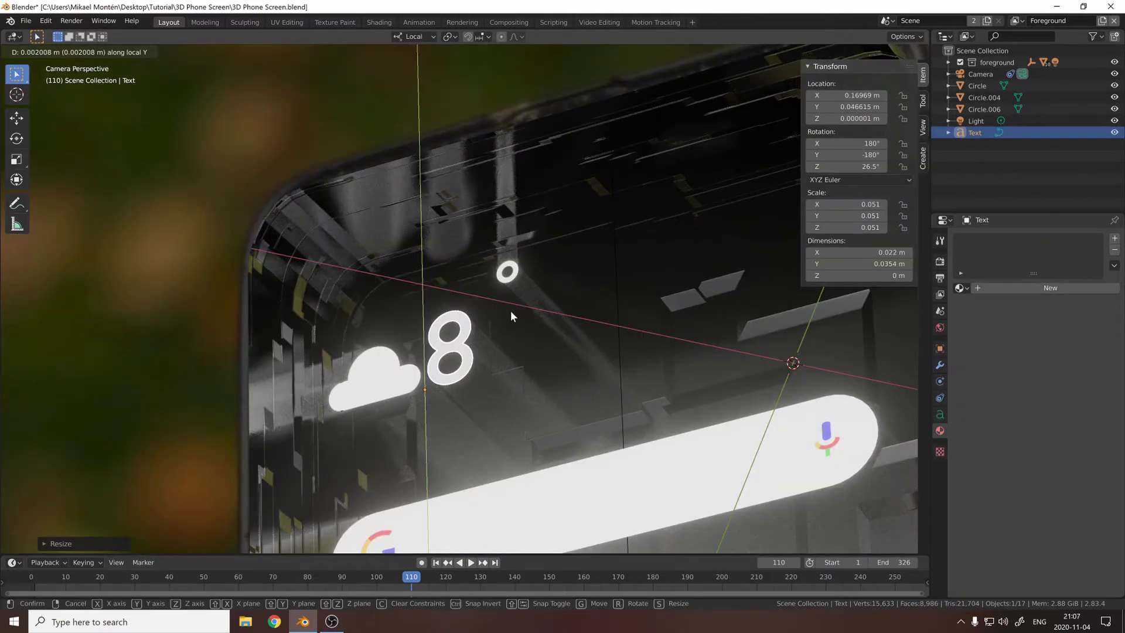
pyautogui.press('y')
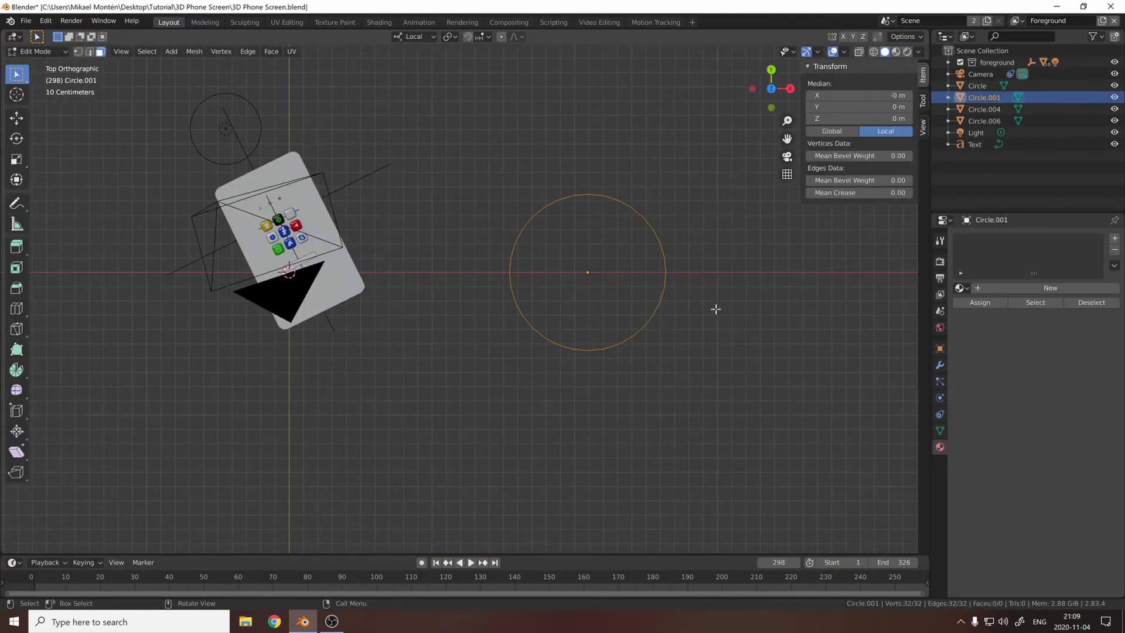
# Step: Fill and inset the circle, delete the inner face, and pull a vertex into a pin tip
pyautogui.press('f')
pyautogui.press('i')
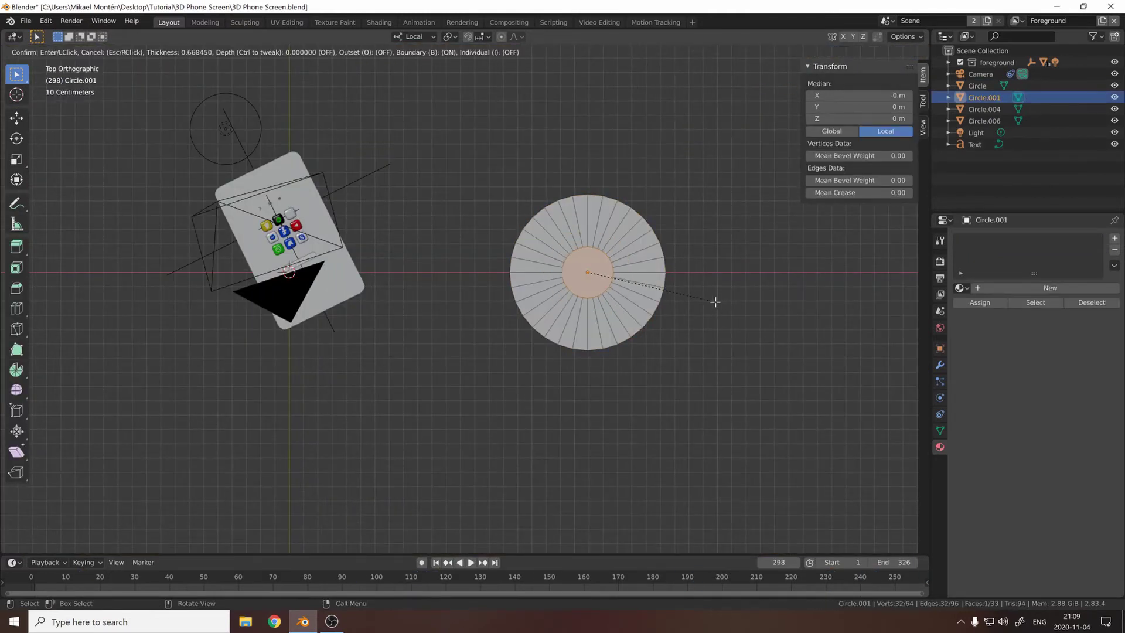
pyautogui.click(715, 302)
pyautogui.press('x')
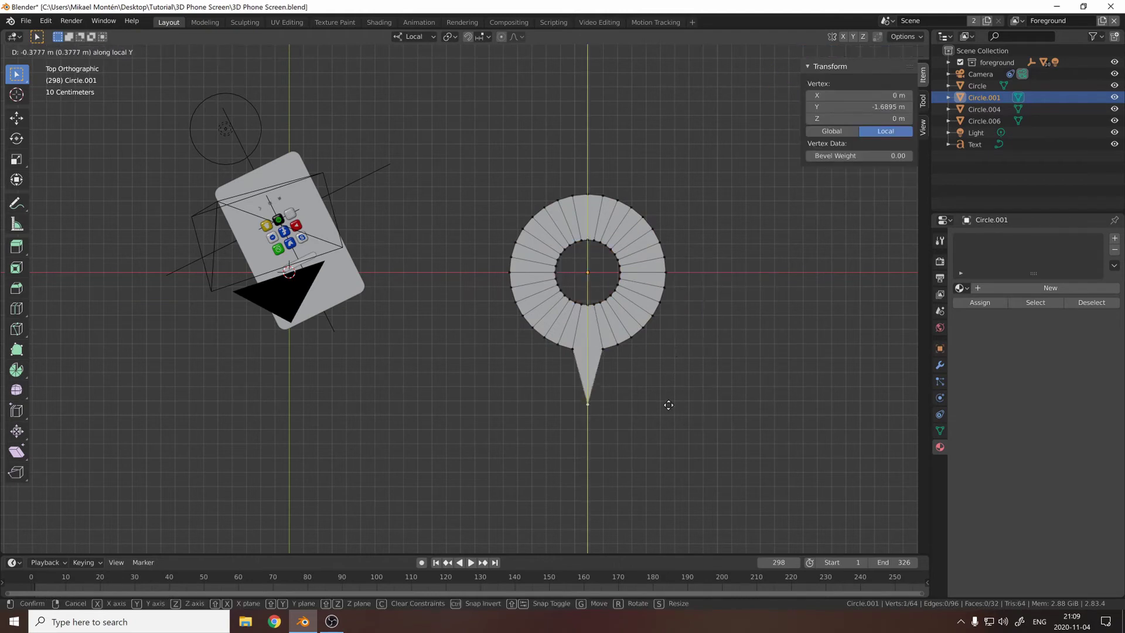
pyautogui.click(644, 394)
pyautogui.moveTo(518, 311); pyautogui.dragTo(648, 379)
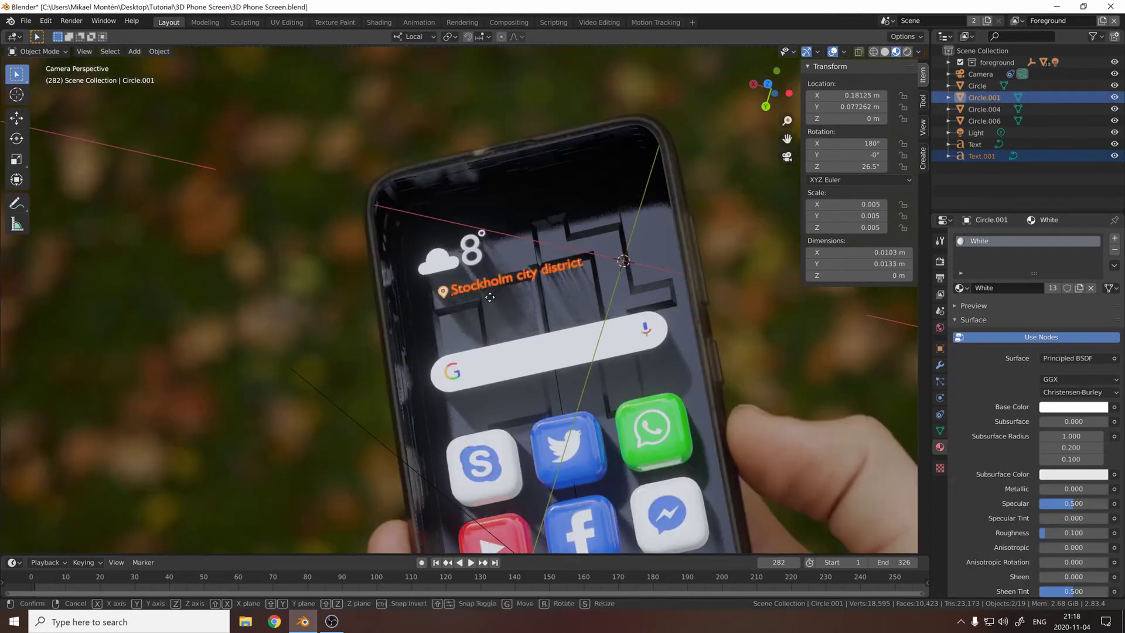
# Step: Join the location pin with the 'Stockholm city district' text
pyautogui.click(490, 291)
pyautogui.click(159, 51)
pyautogui.click(304, 367)
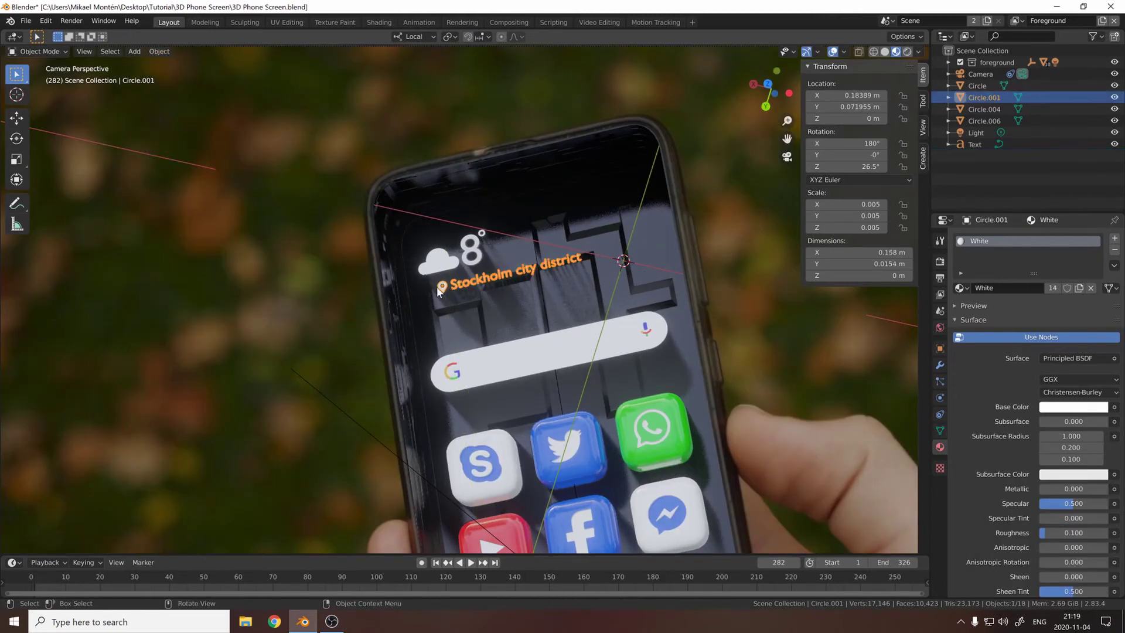
pyautogui.moveTo(437, 286); pyautogui.dragTo(497, 224, button='middle')
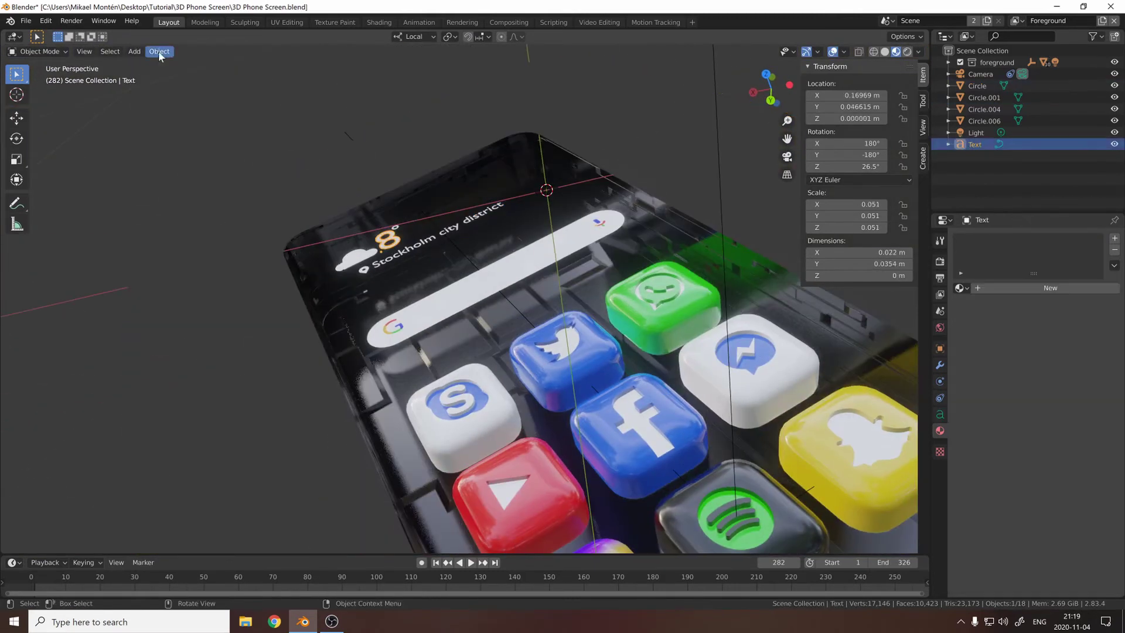
# Step: Preview the camera view and import the code screenshot as the Script1 image plane
pyautogui.press('KP_0')
pyautogui.press('space')
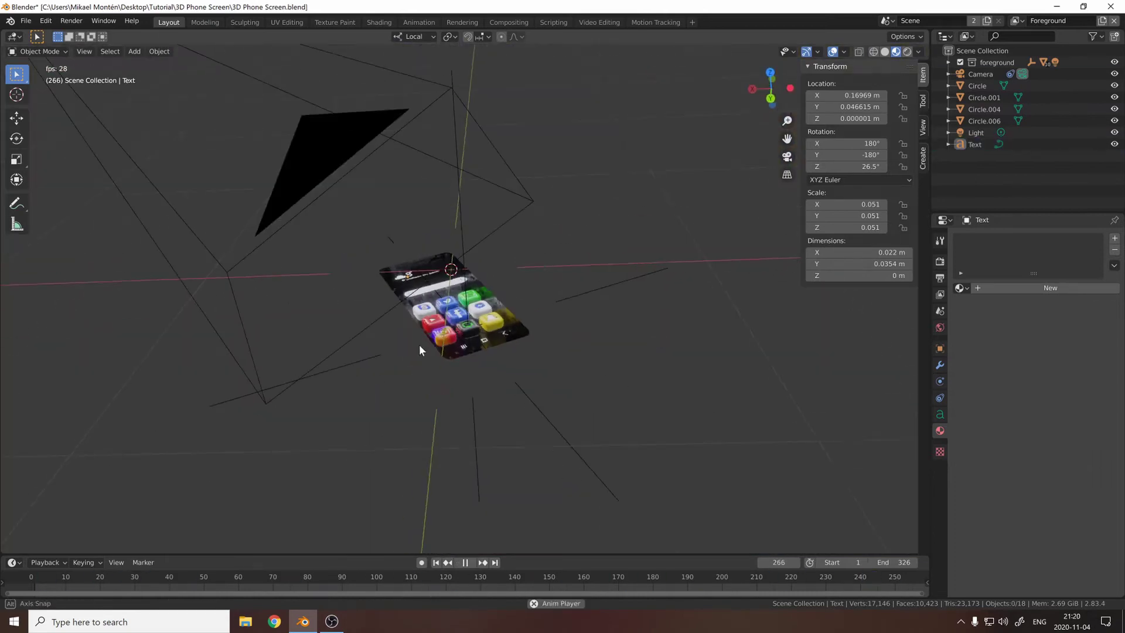
pyautogui.click(730, 490)
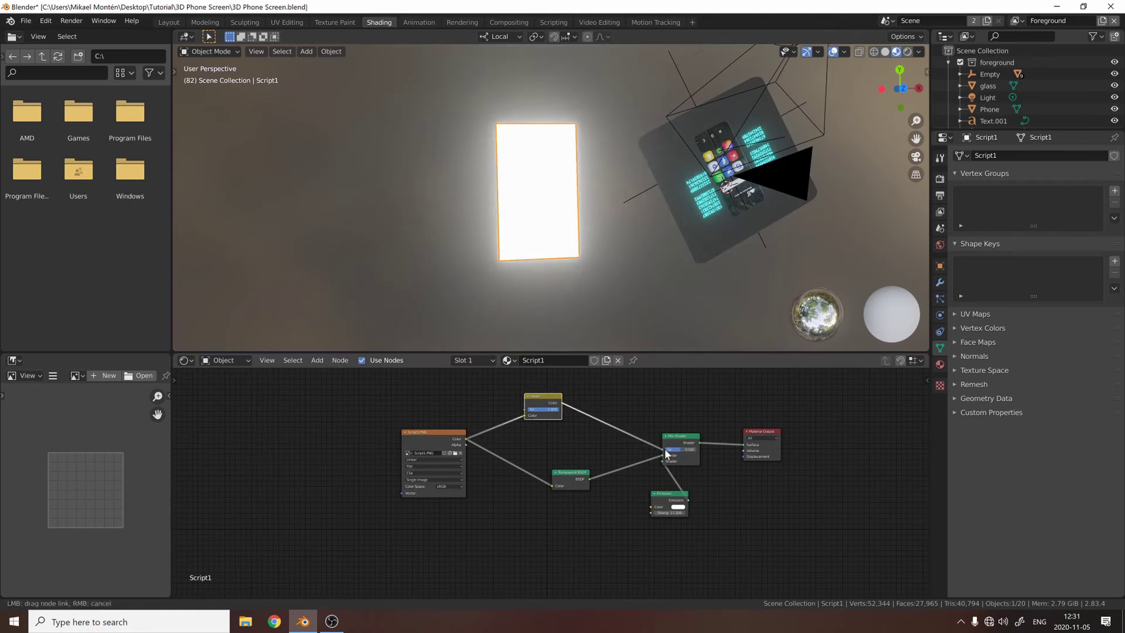
# Step: Set the emission glow to green, preview the camera render, and scale down the duplicated panel
pyautogui.click(678, 507)
pyautogui.click(683, 445)
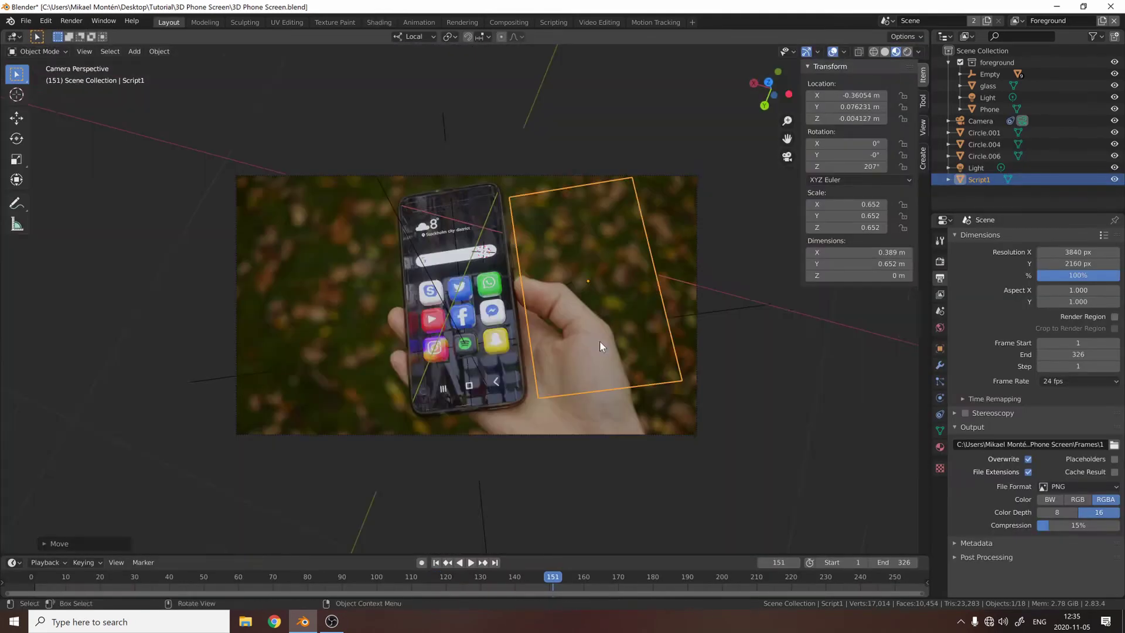
pyautogui.hotkey('ctrl', 'F12')
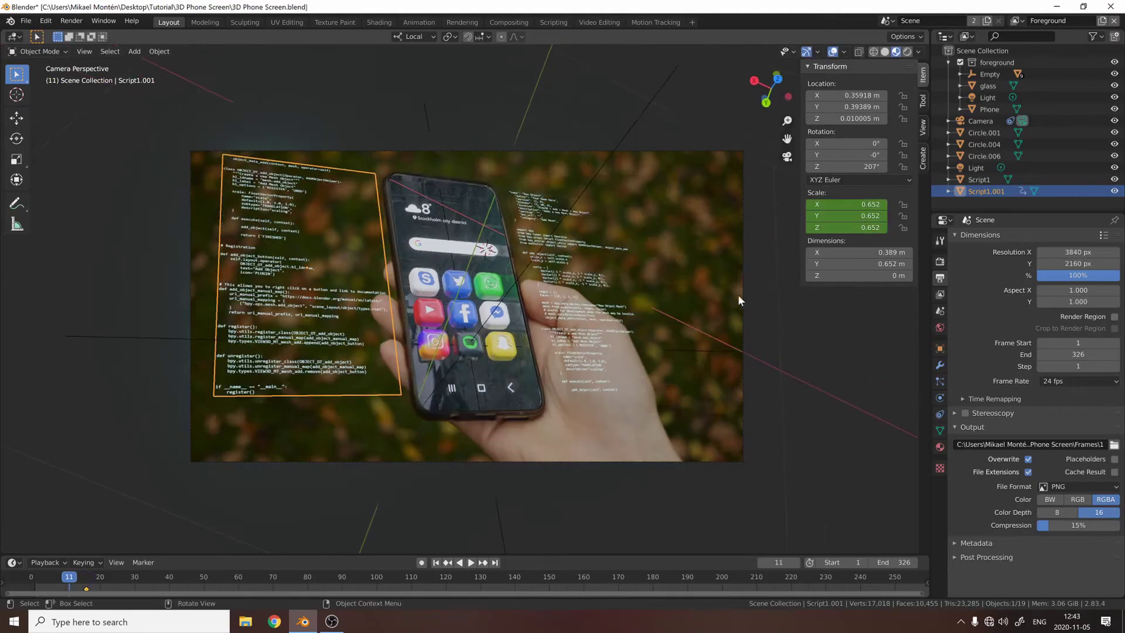
pyautogui.press('s')
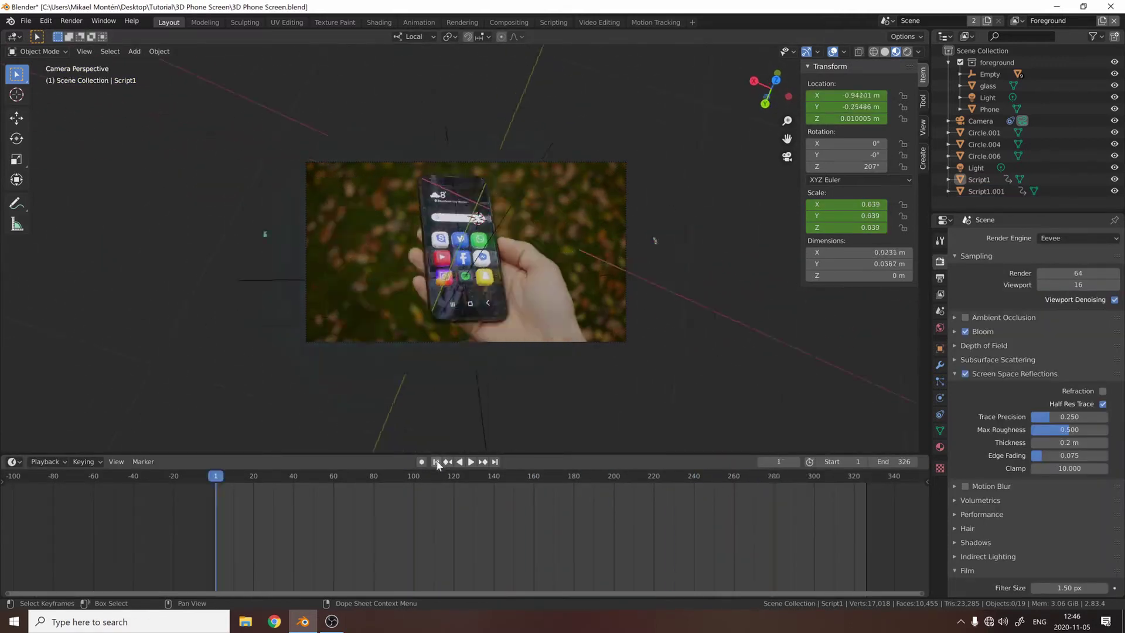
# Step: Set the animation end frame to 240 and replay the shortened animation
pyautogui.press('space')
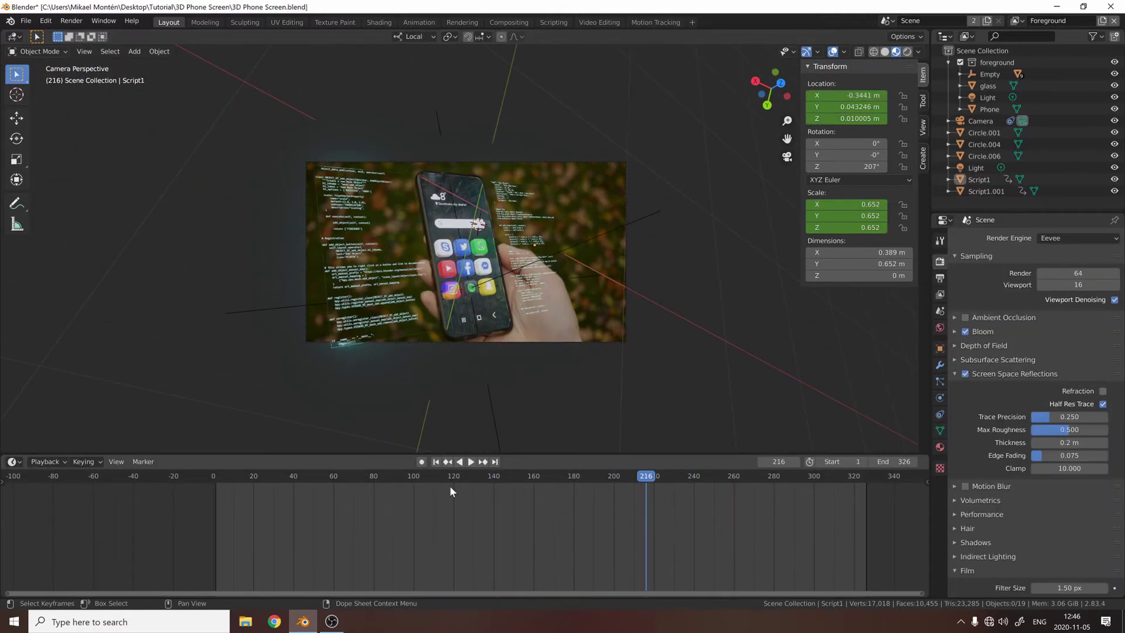
pyautogui.press('Escape')
pyautogui.press('space')
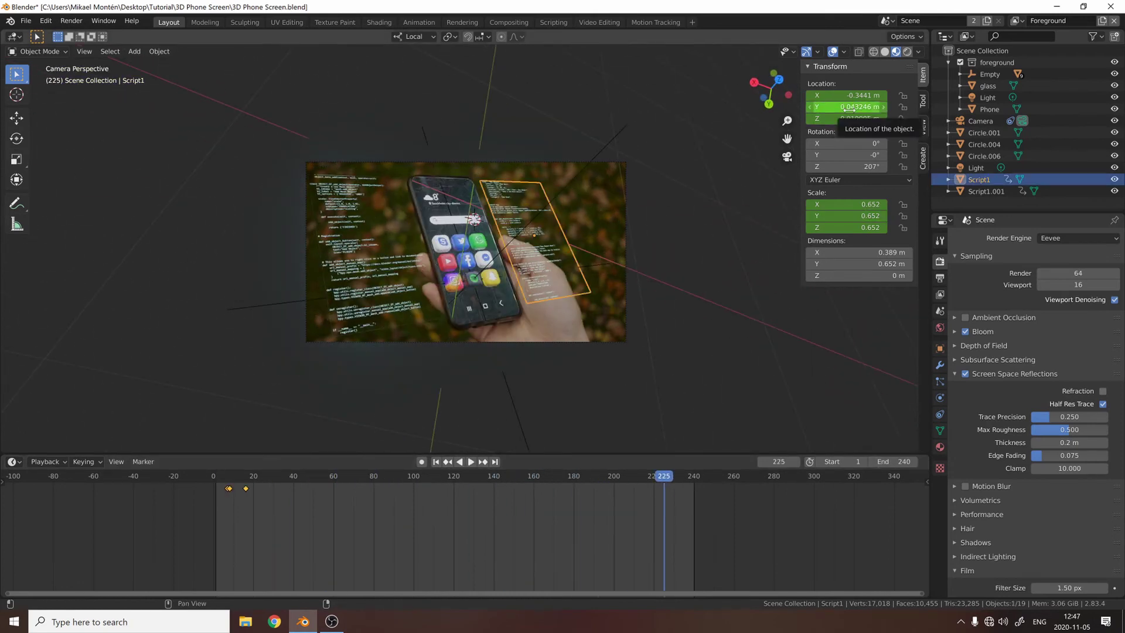
pyautogui.press('space')
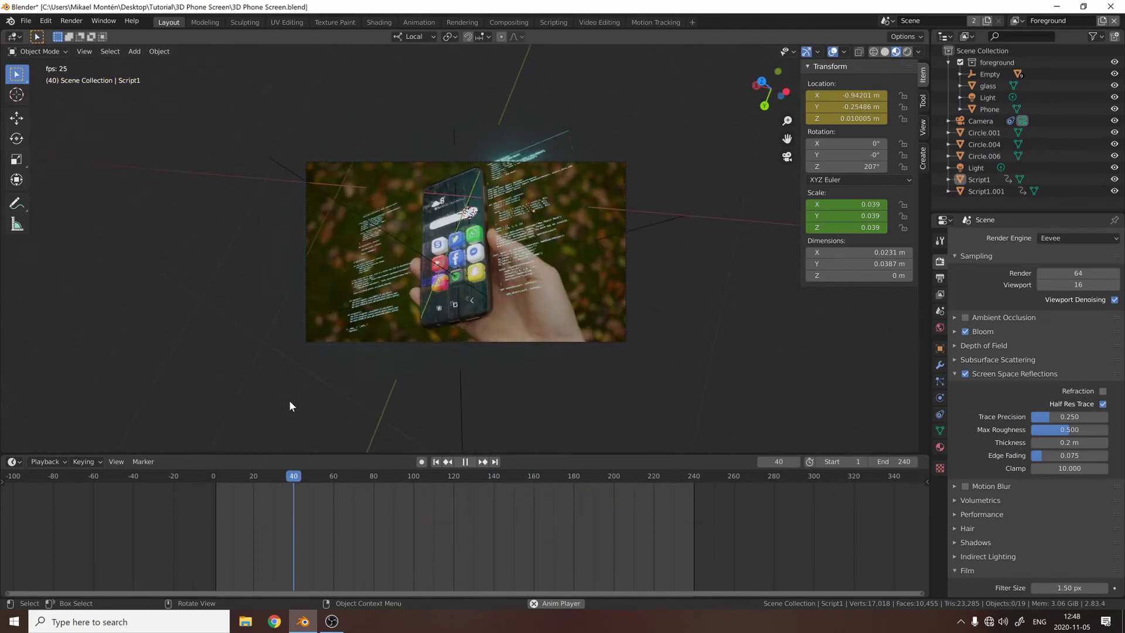
# Step: Select the second code panel, then deselect and replay to check both panels growing
pyautogui.click(562, 246)
pyautogui.press('space')
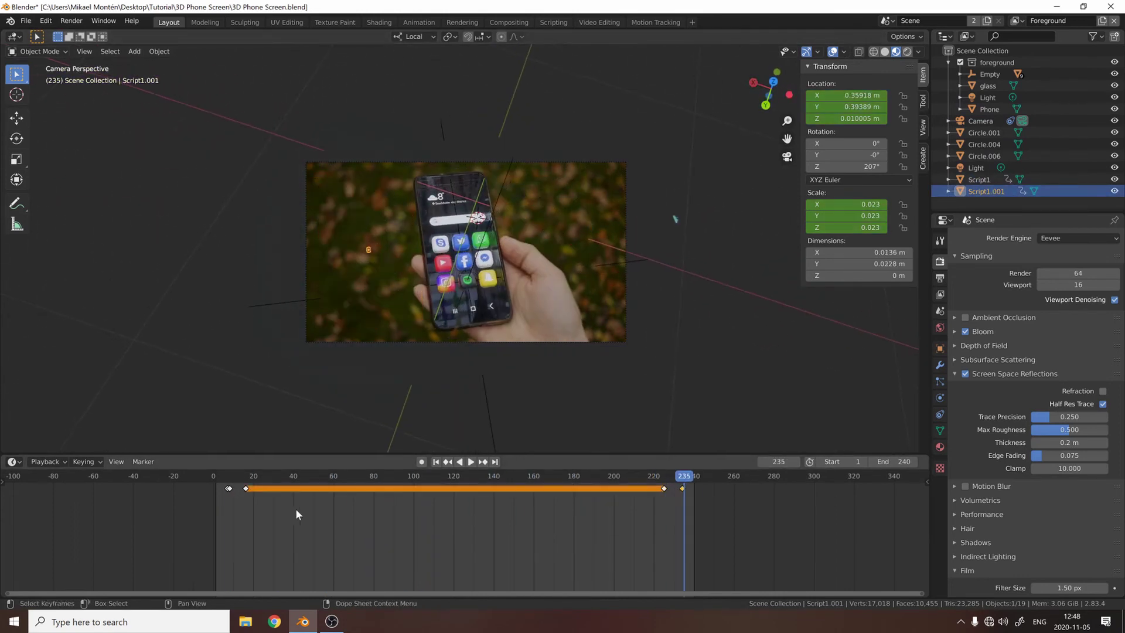
pyautogui.click(317, 544)
pyautogui.click(224, 387)
pyautogui.press('space')
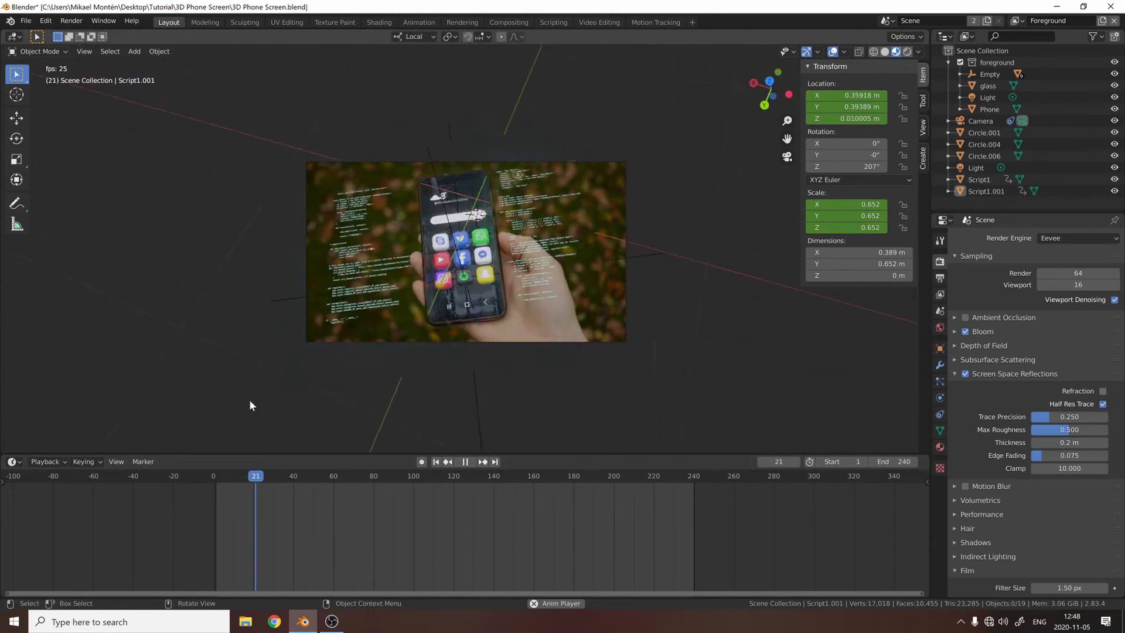